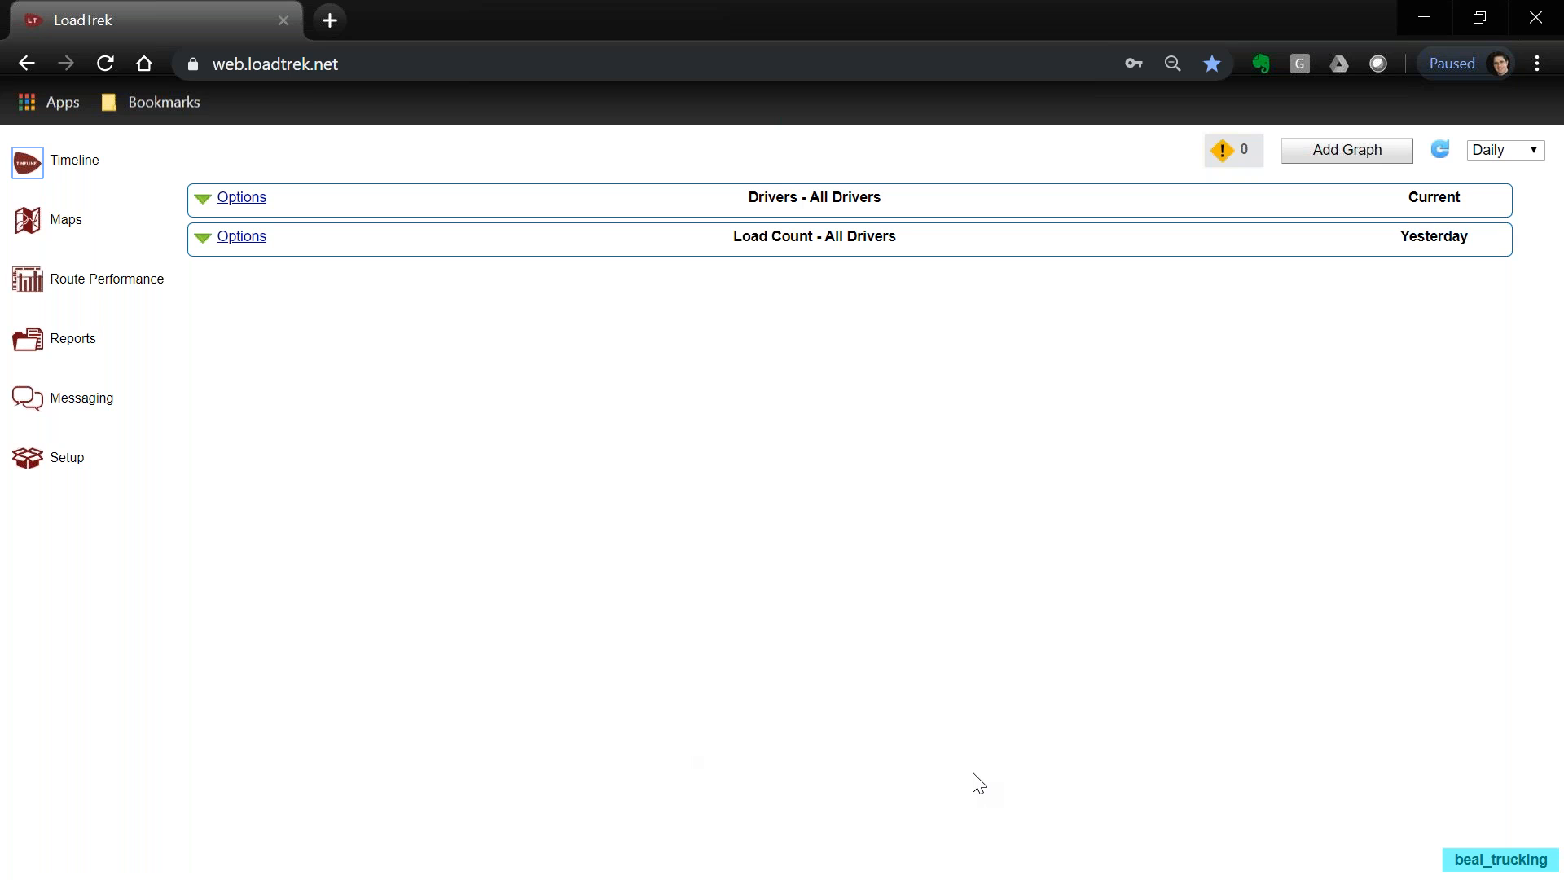
Open the dispatch Timeline and bring up the Enter New Load form
left_click(30, 167)
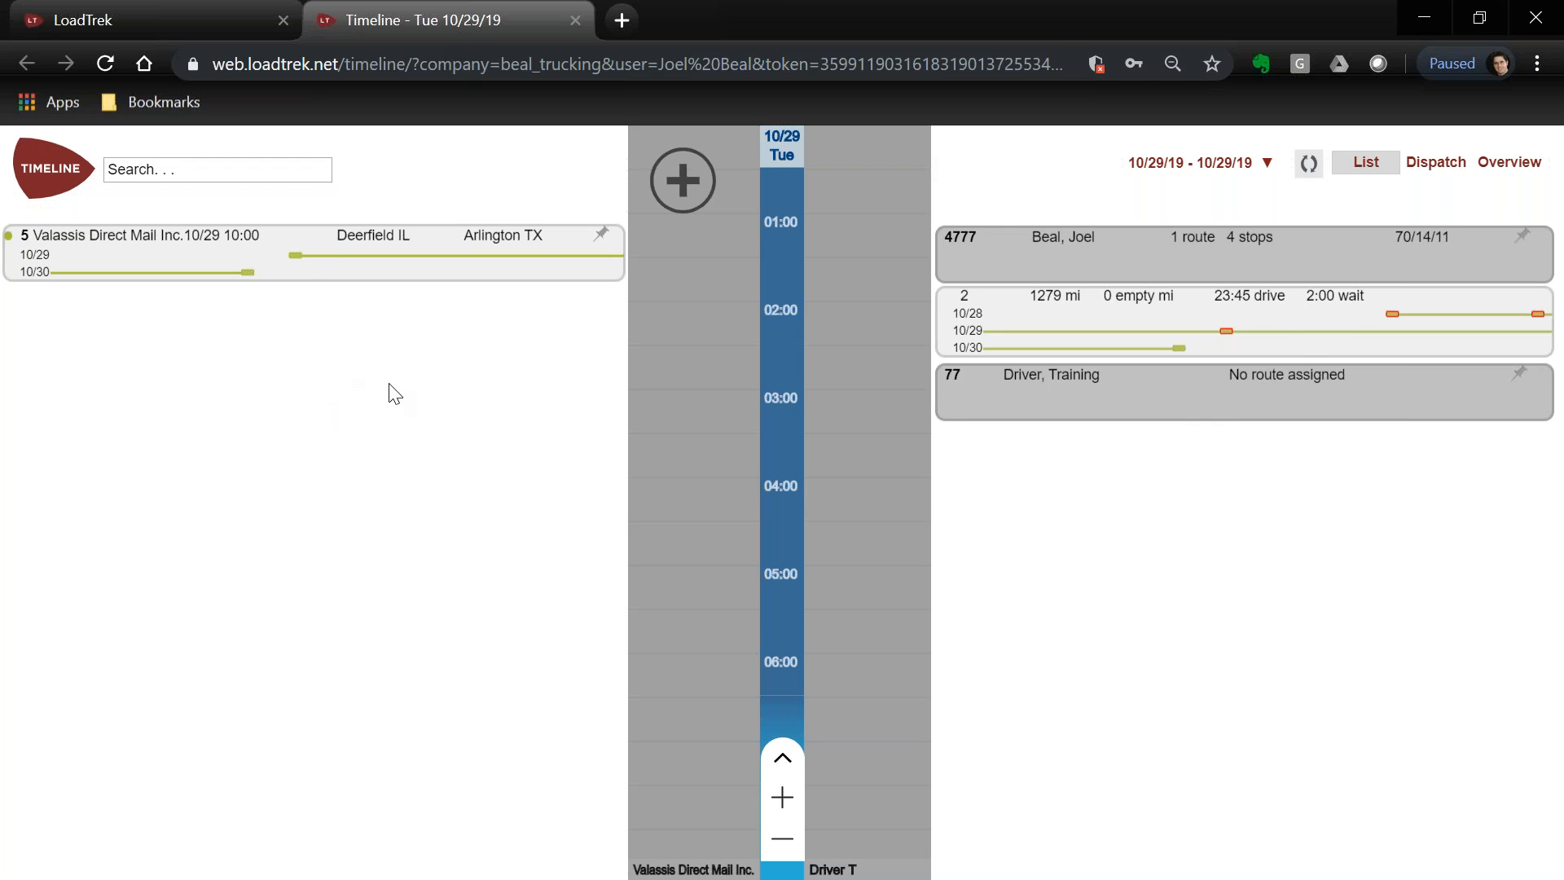
left_click(687, 187)
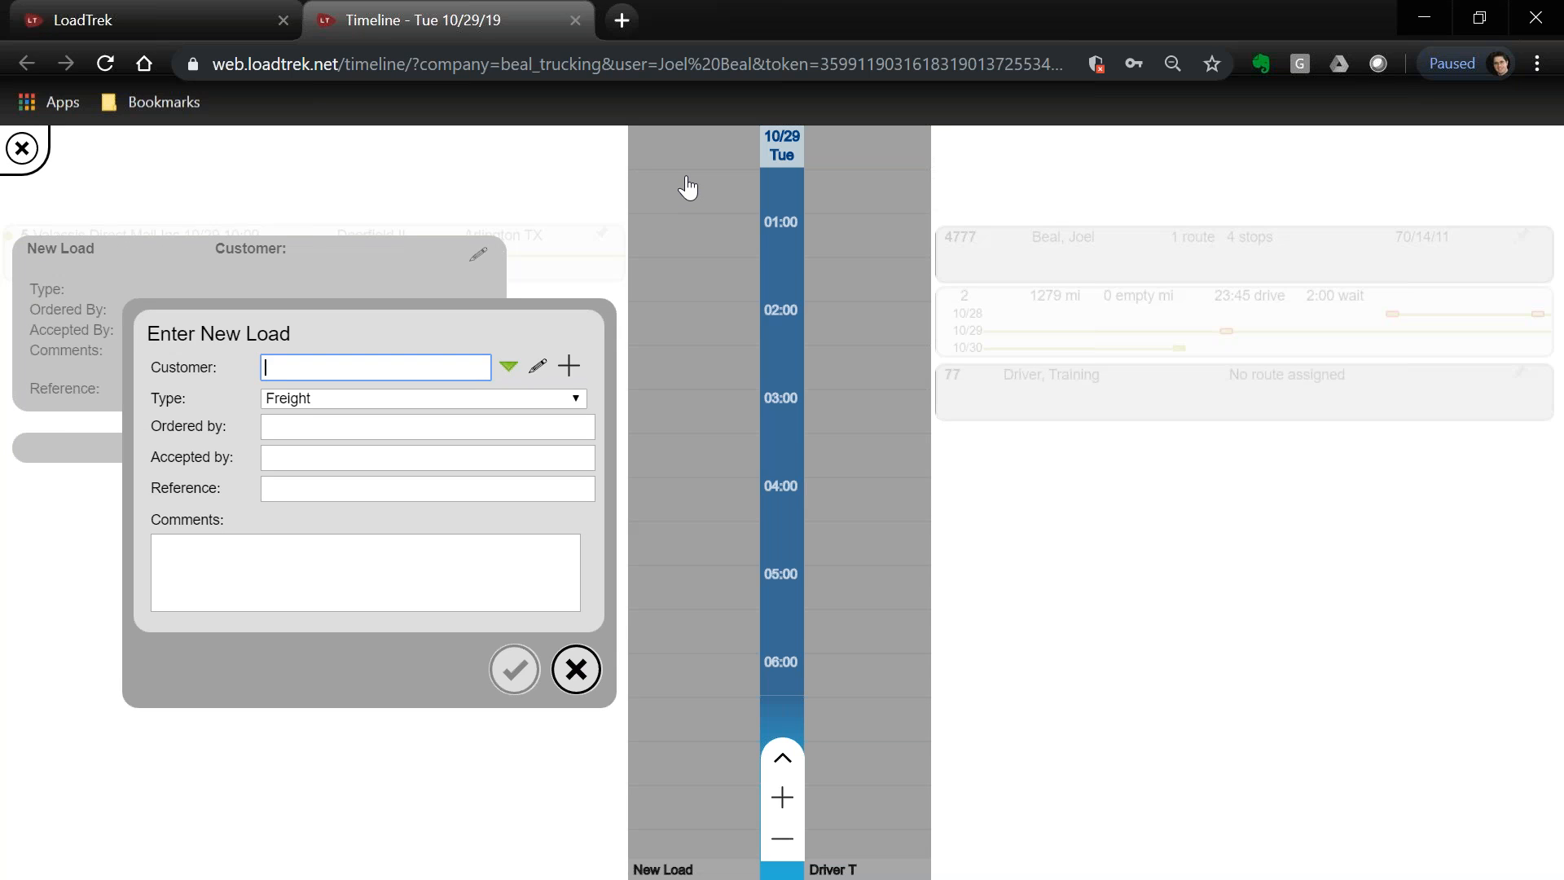
Make CenterSpace the load's customer and fill in who ordered and accepted it
left_click(510, 369)
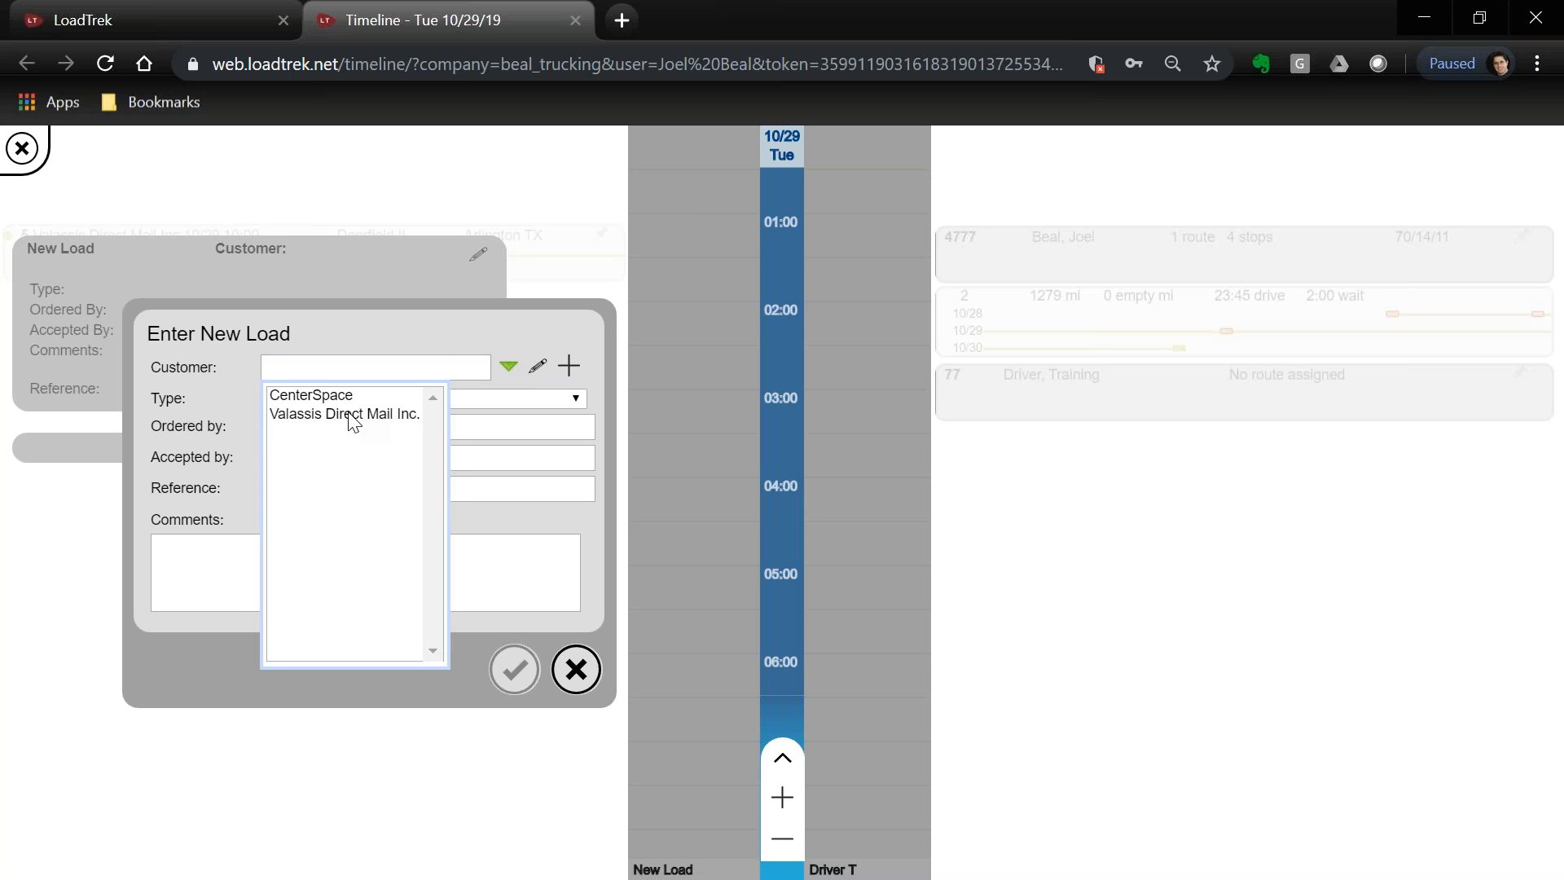
left_click(330, 397)
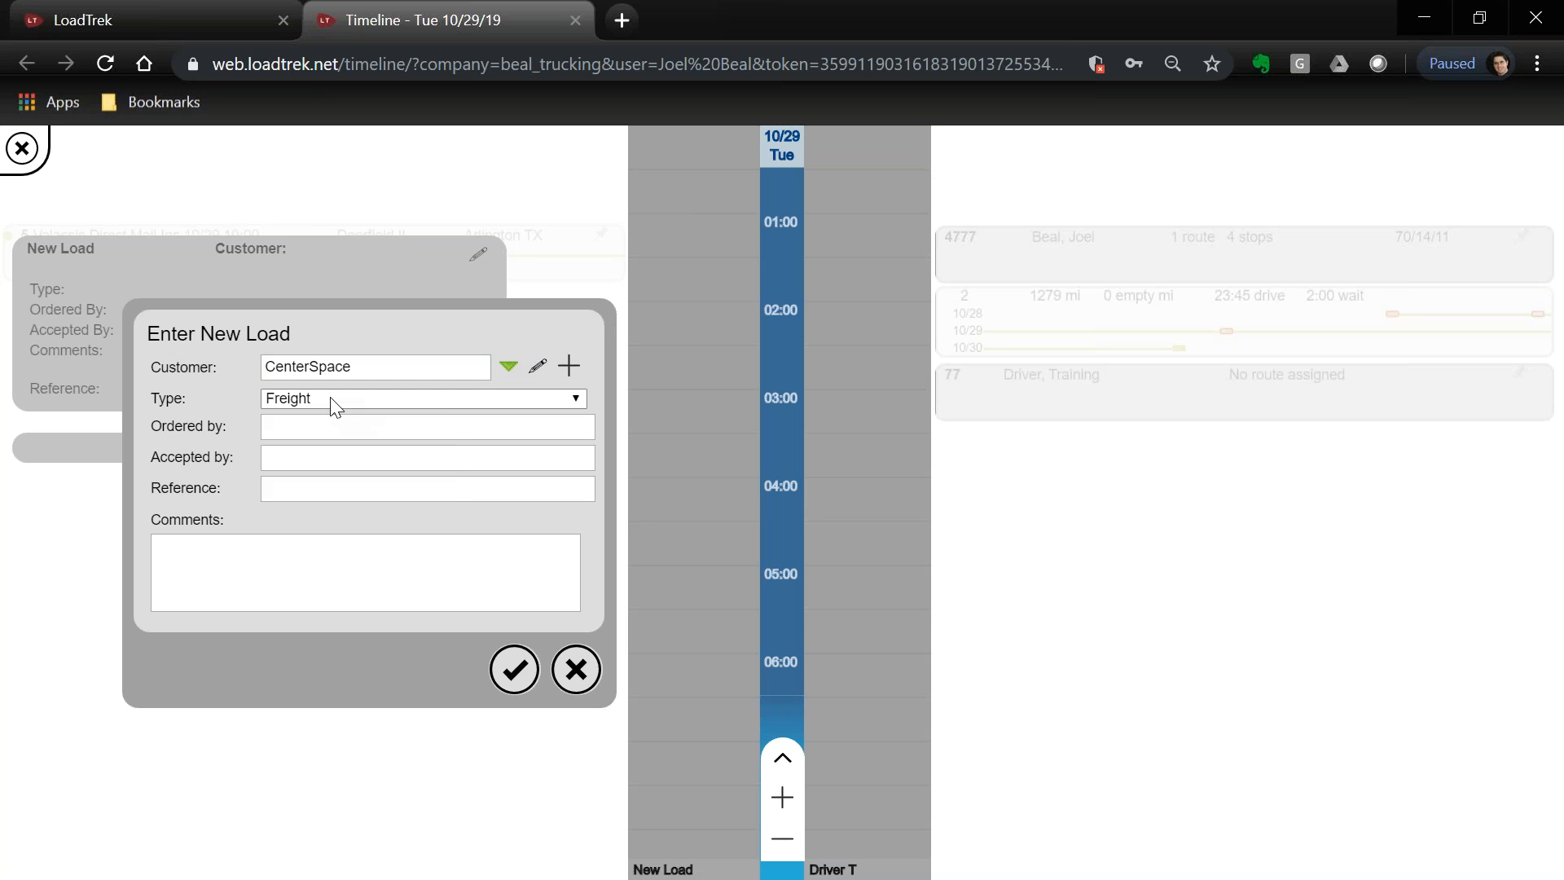
left_click(334, 427)
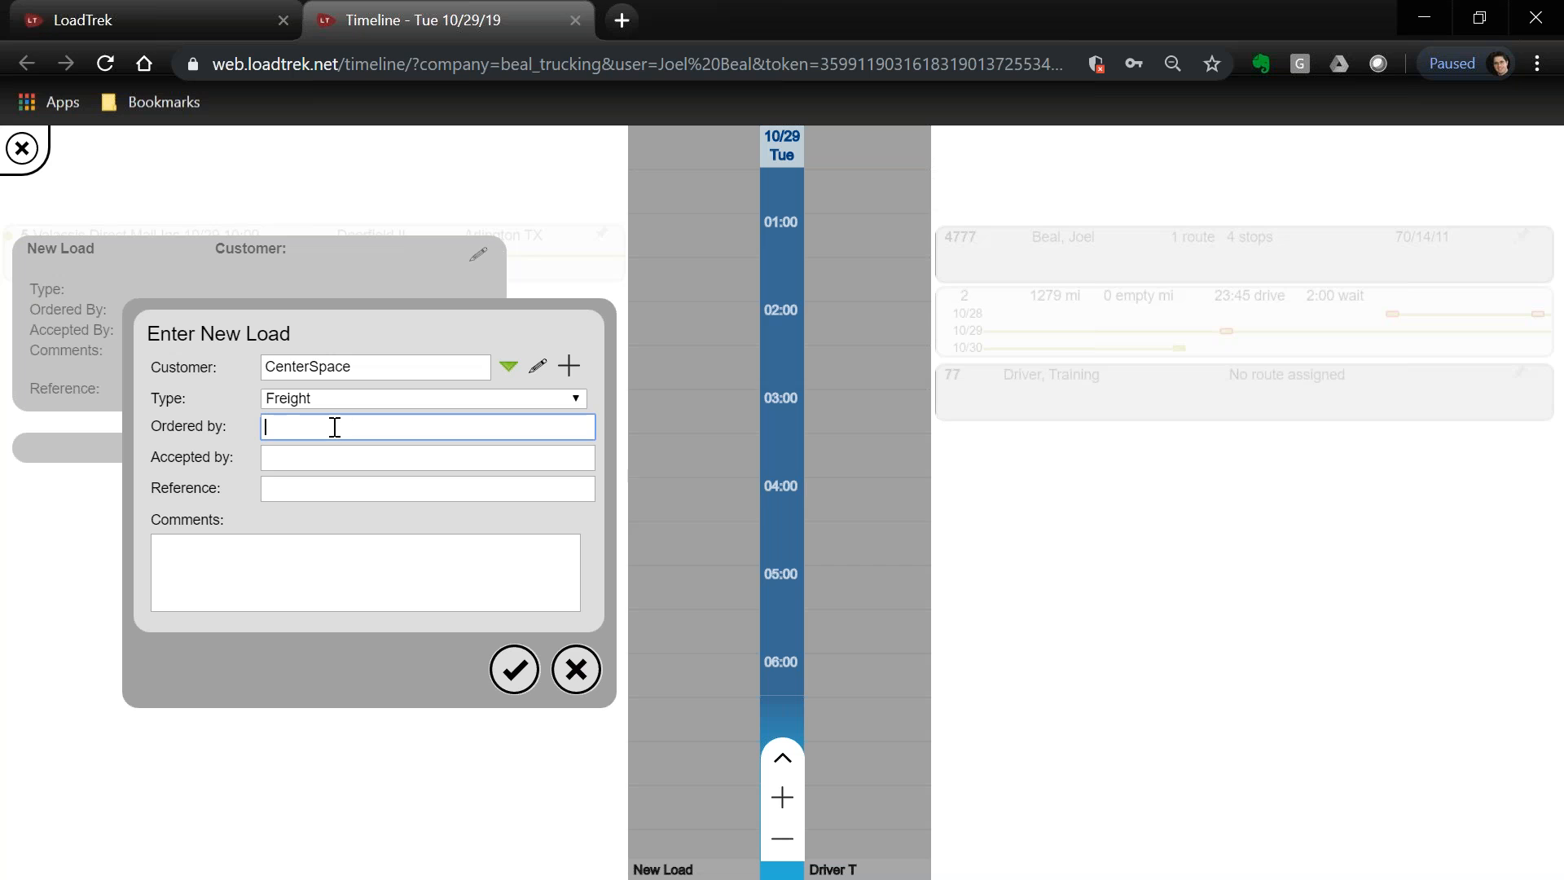
key("Tab")
Enter reference 132456 and comment 'One way load, but pays both ways', then save the load
key("Tab")
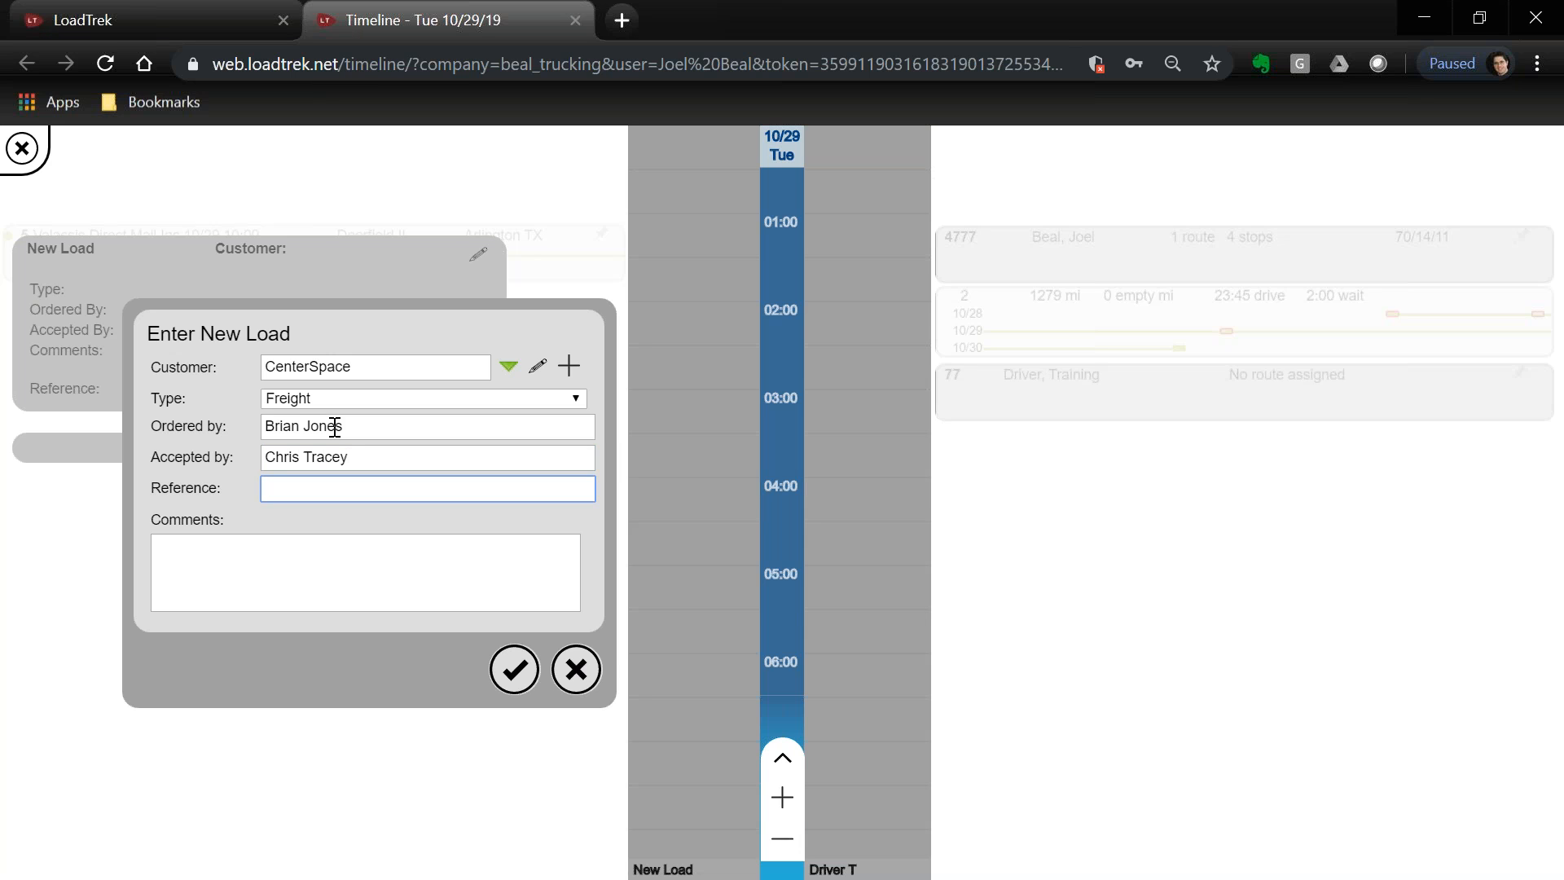
type("132456")
key("Tab")
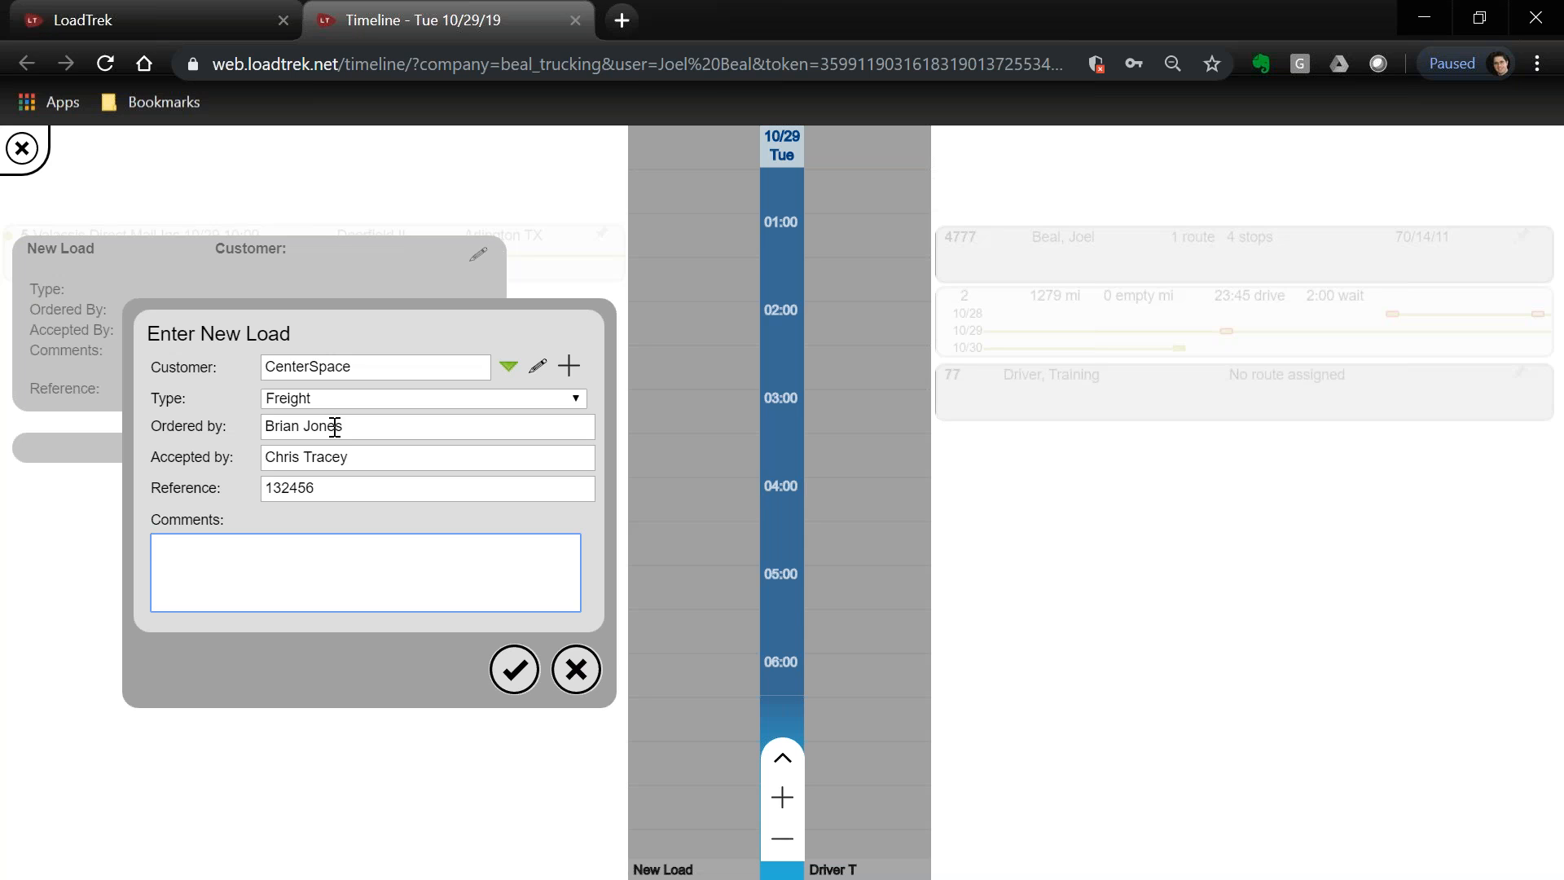
type("One way load, but pays both ways")
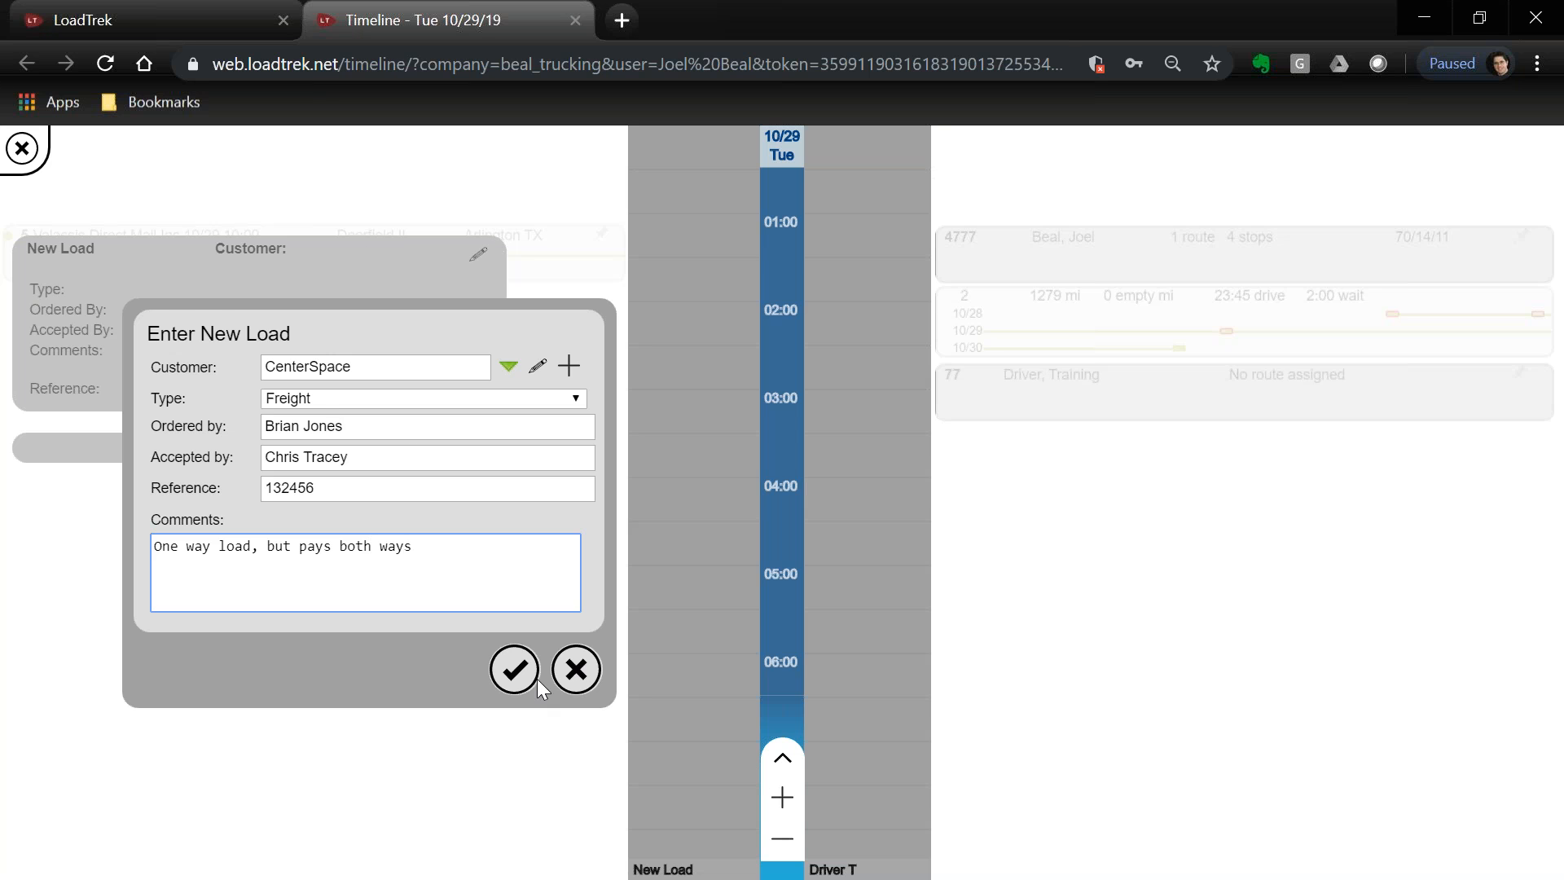
left_click(513, 673)
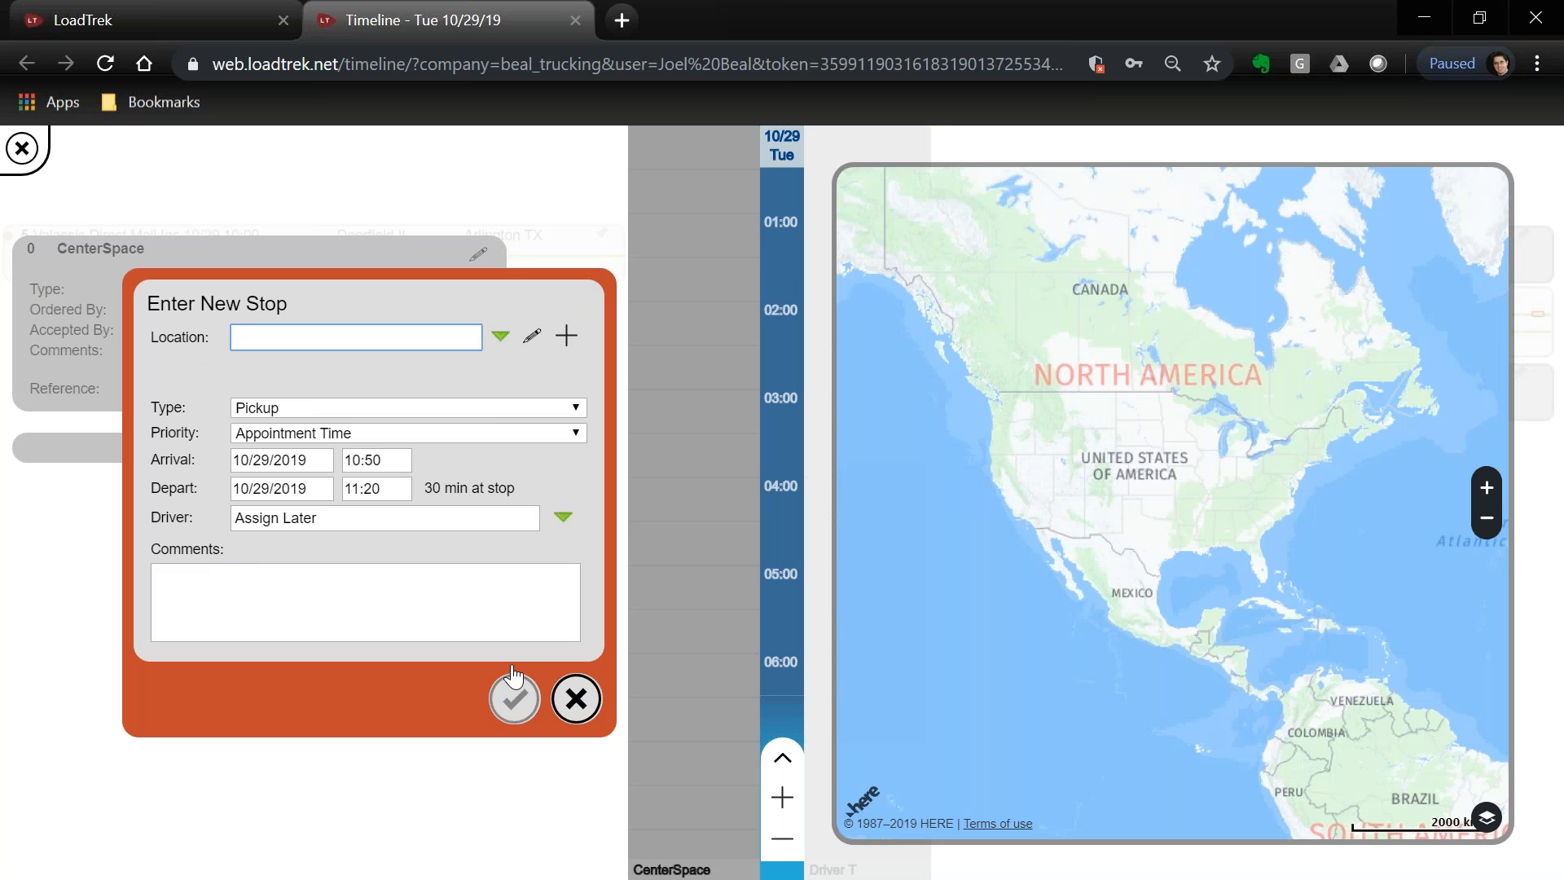
Set the first stop to a BTL Warehouse pickup with Appointment Time priority arriving at 12:00
left_click(502, 339)
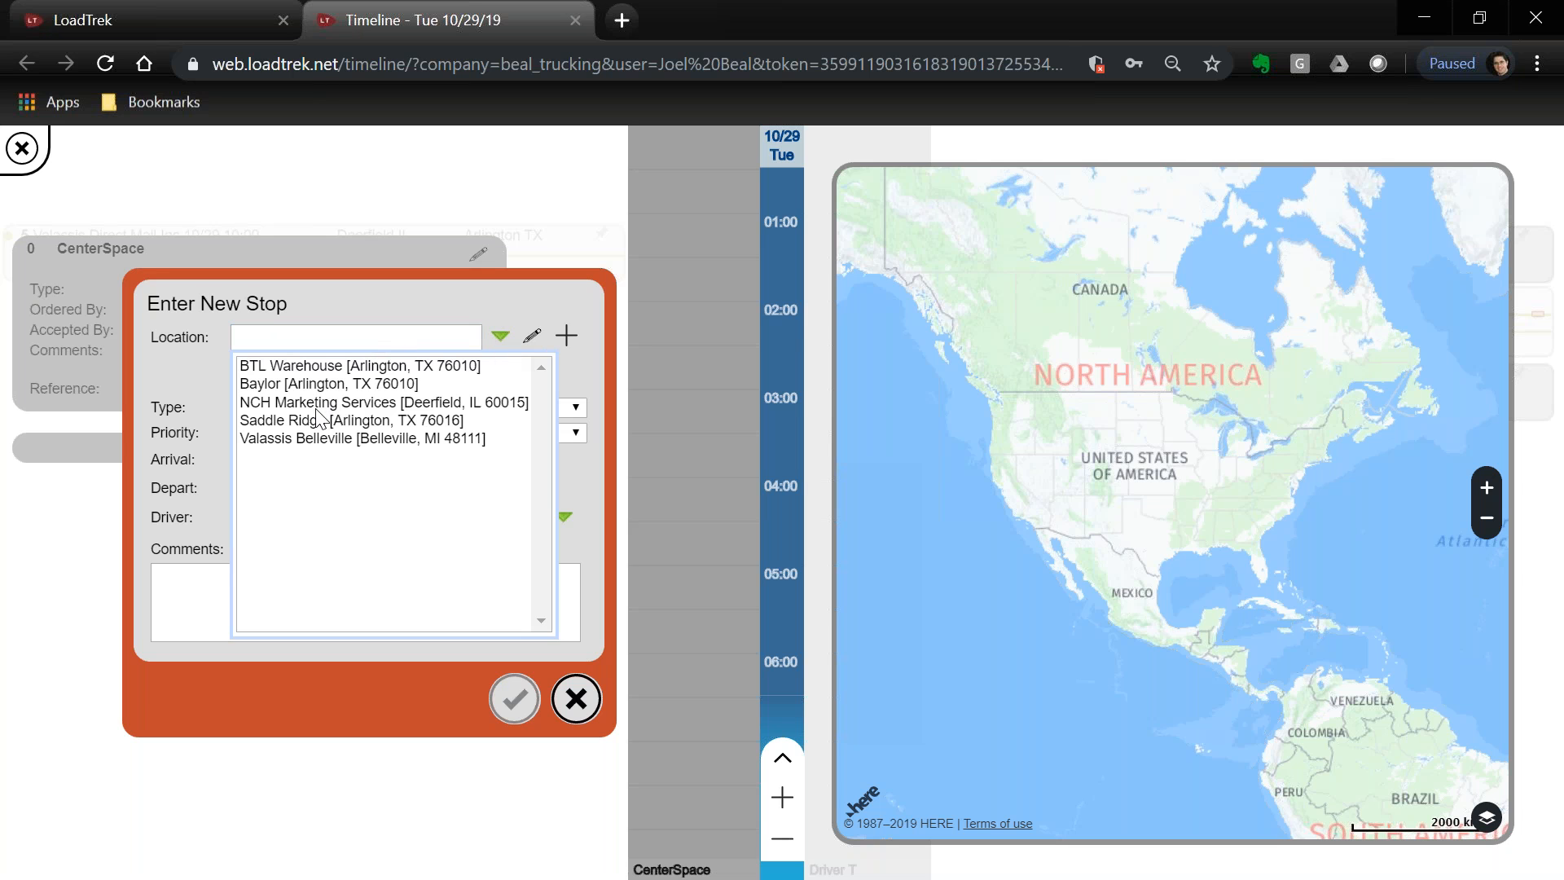
left_click(326, 368)
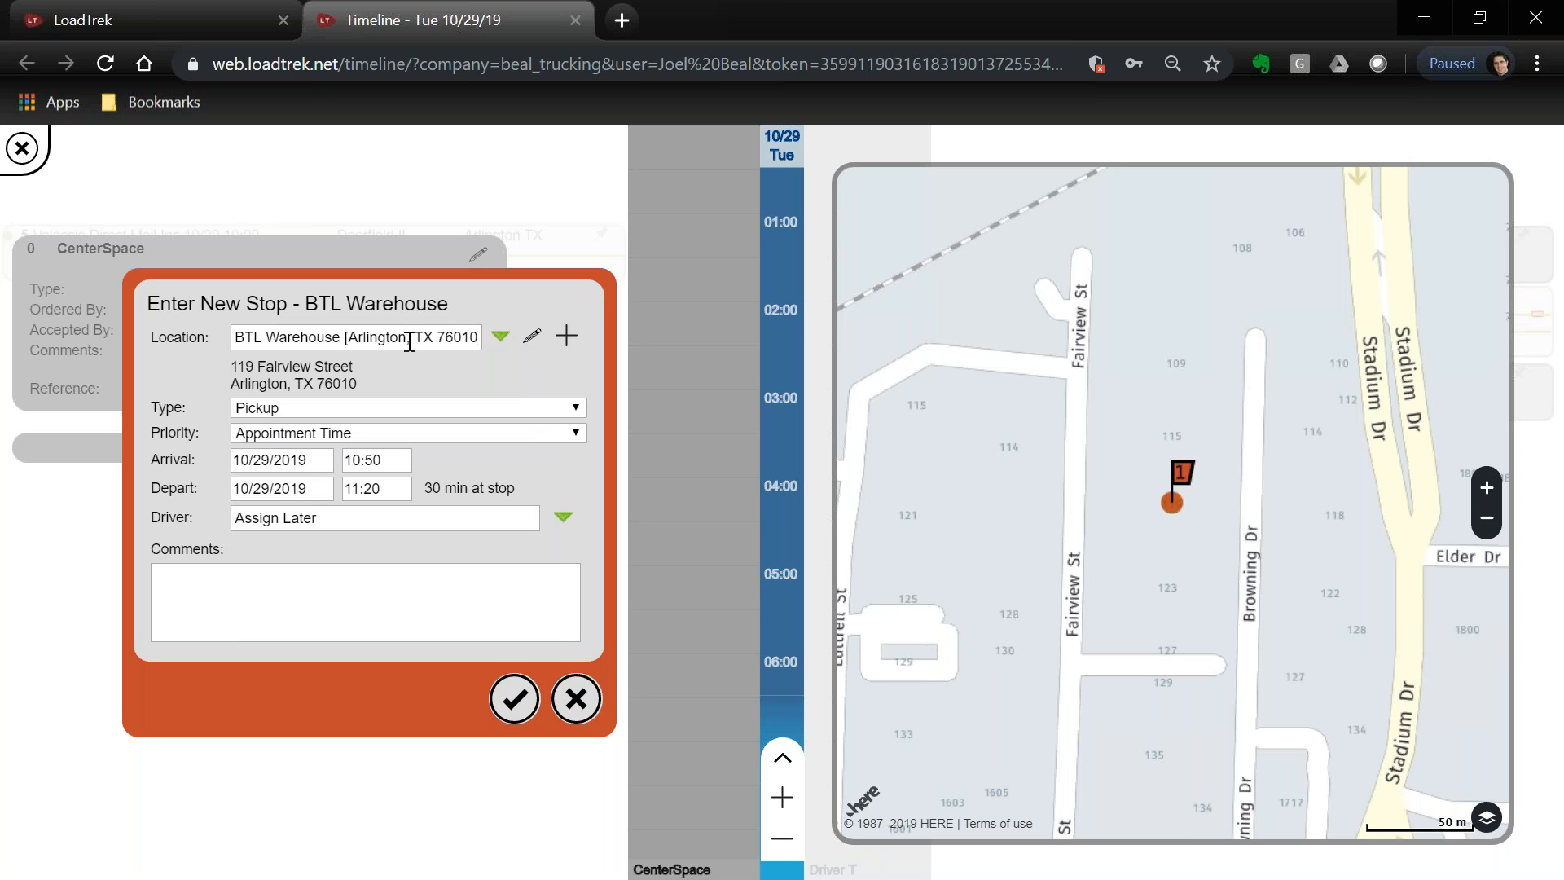
left_click(299, 403)
left_click(298, 402)
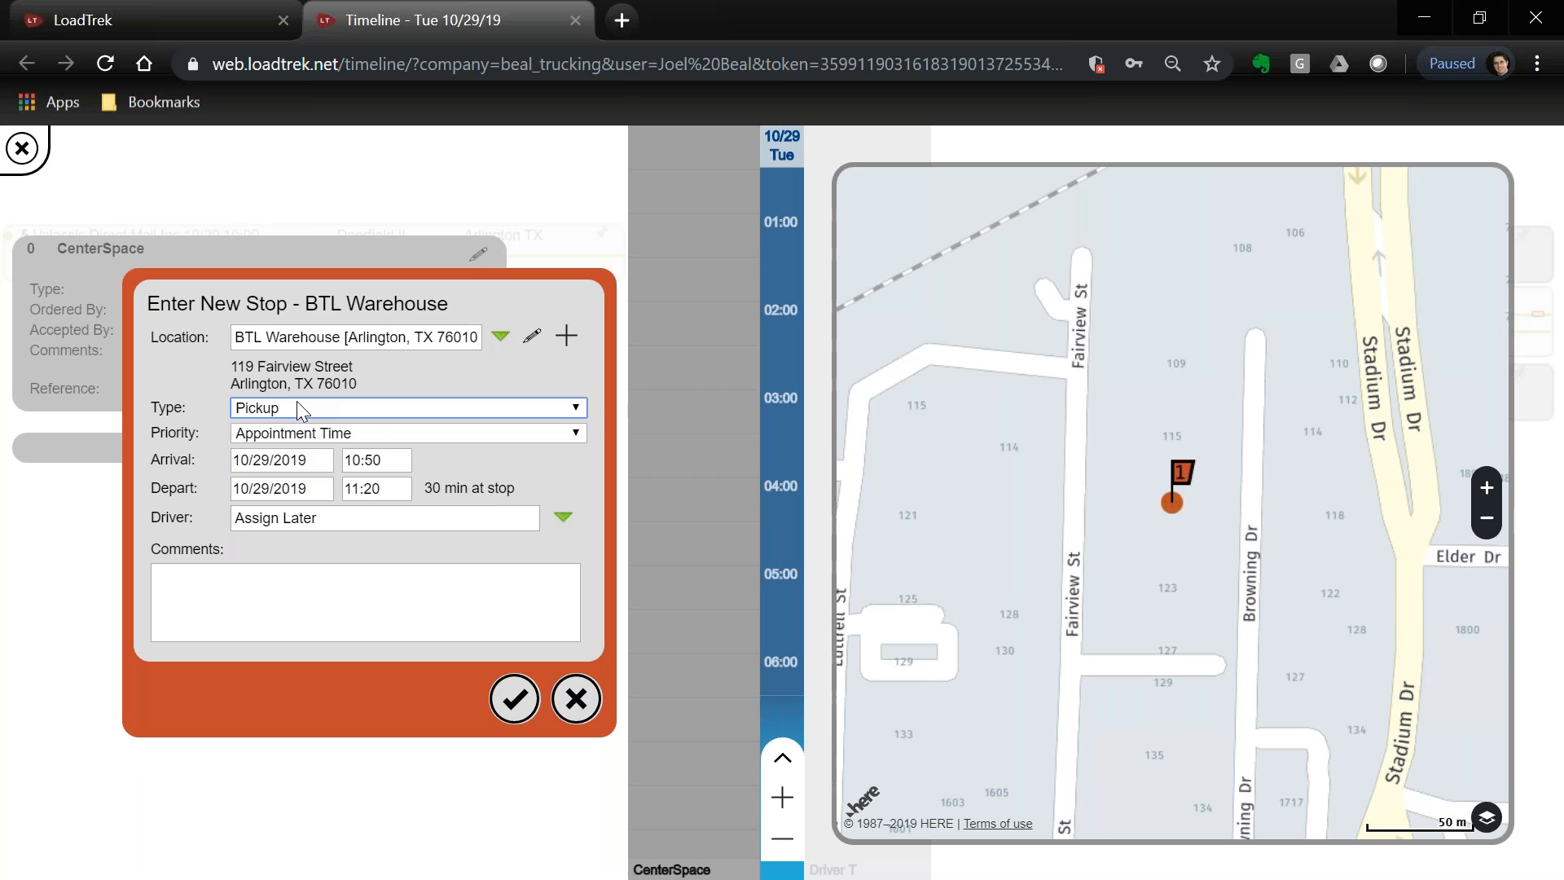
left_click(388, 435)
left_click(388, 435)
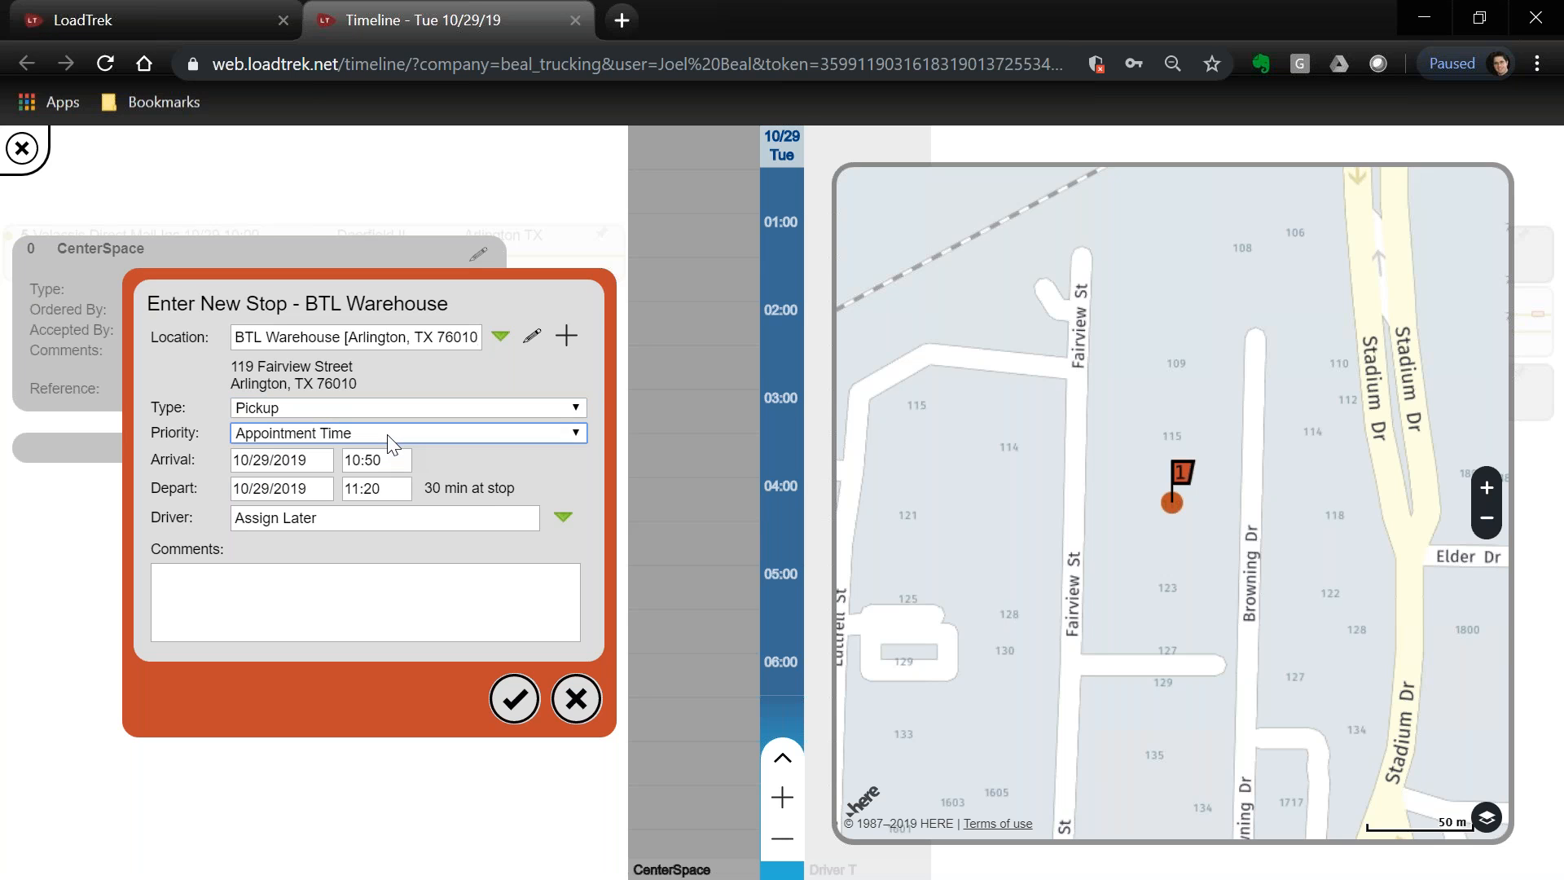
left_click(391, 459)
type("12:00")
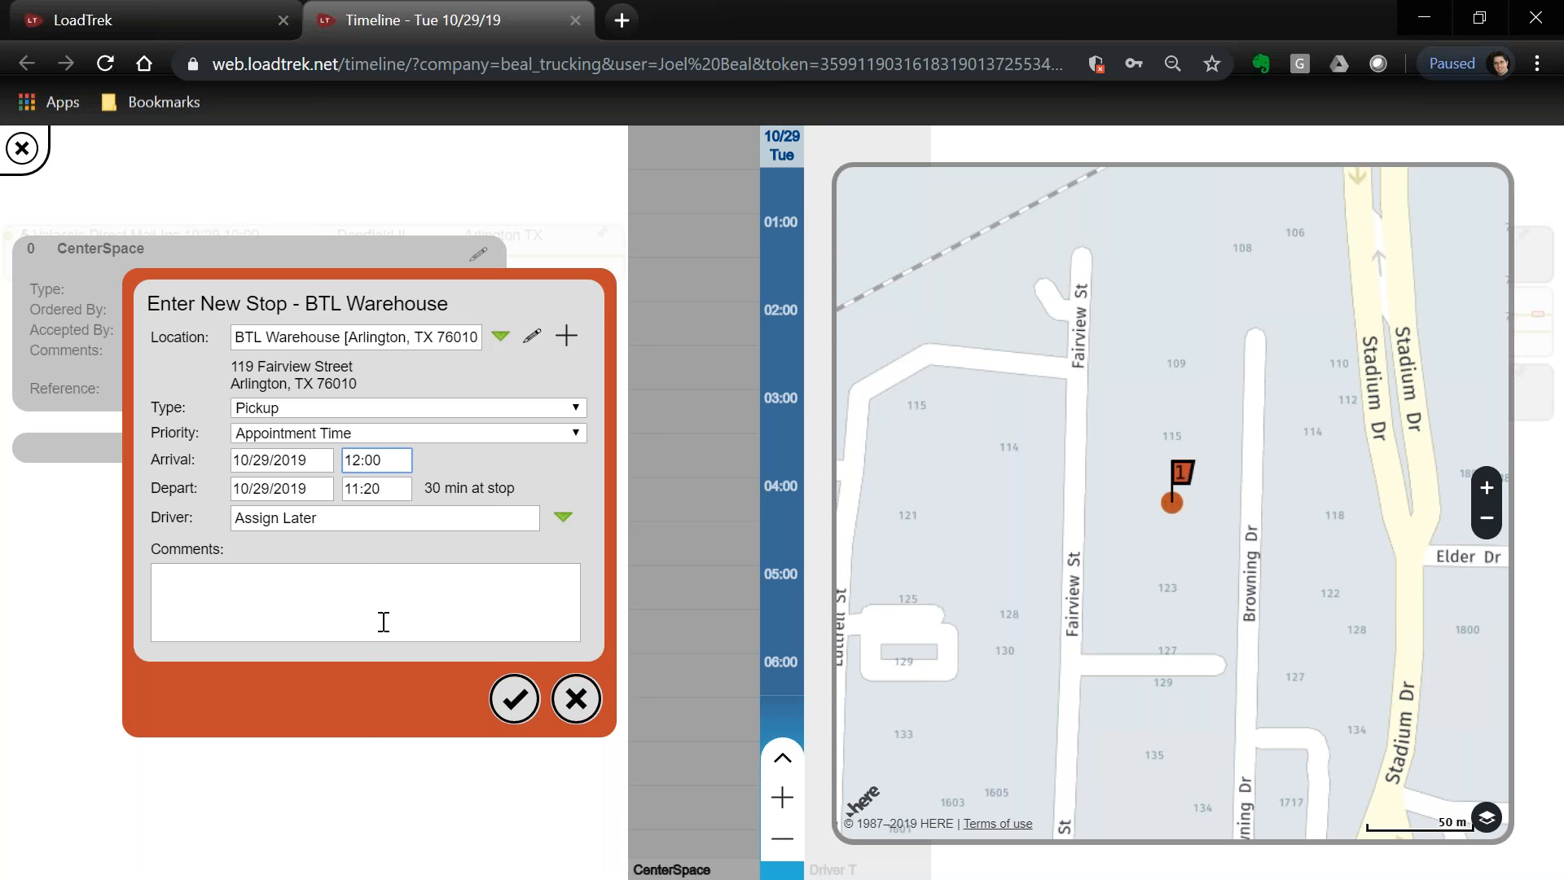
Assign the pickup to the non-training driver, add a door-code comment, and save the load
left_click(561, 515)
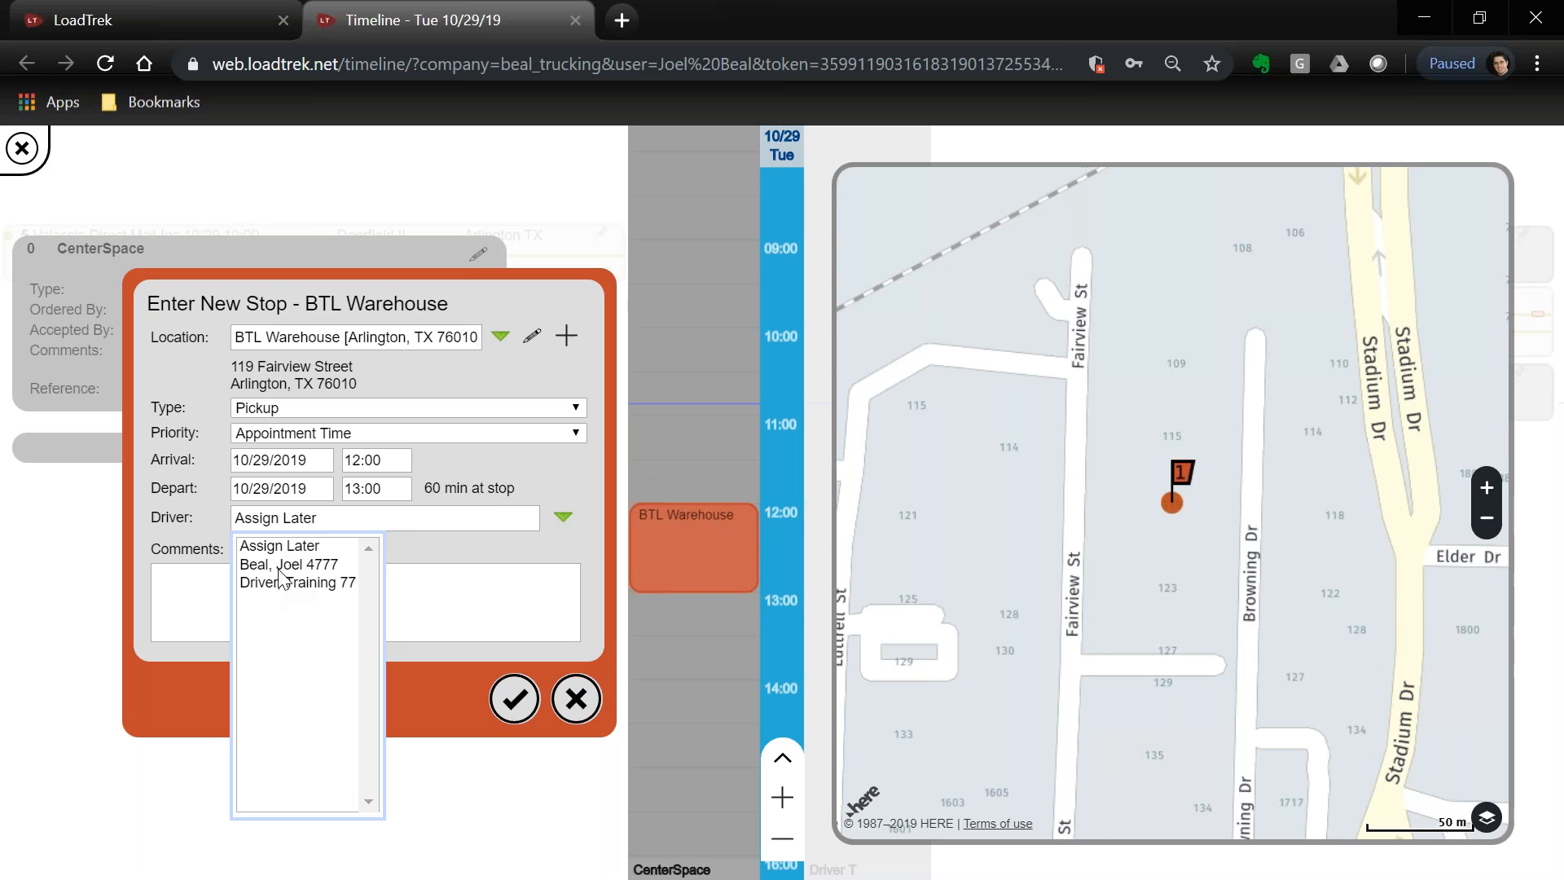
left_click(279, 569)
left_click(265, 599)
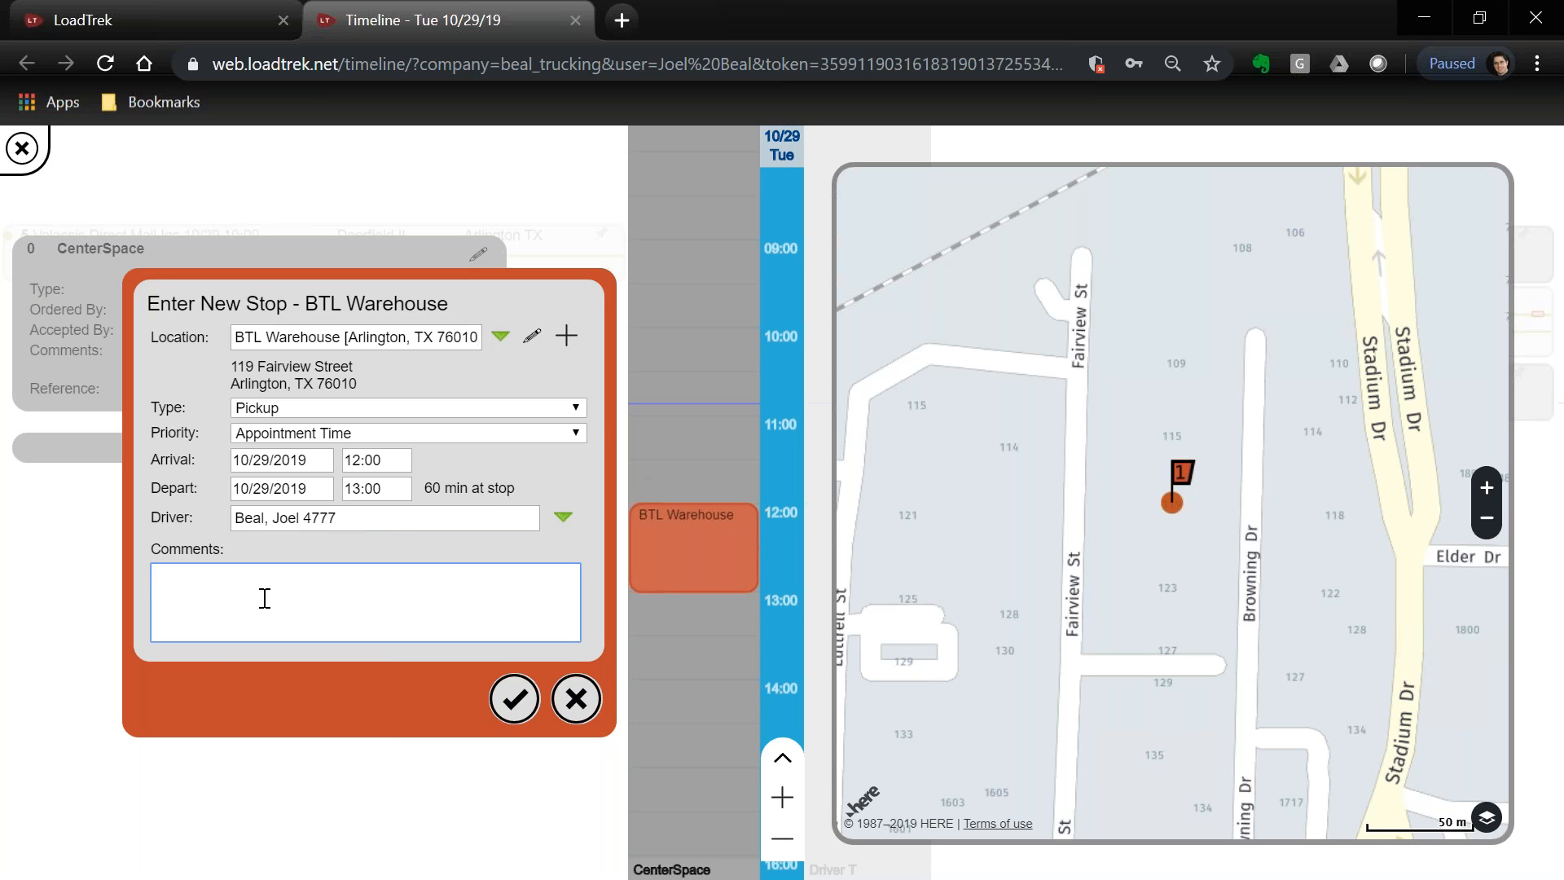
type("Door code 12345,")
left_click(508, 701)
left_click(884, 521)
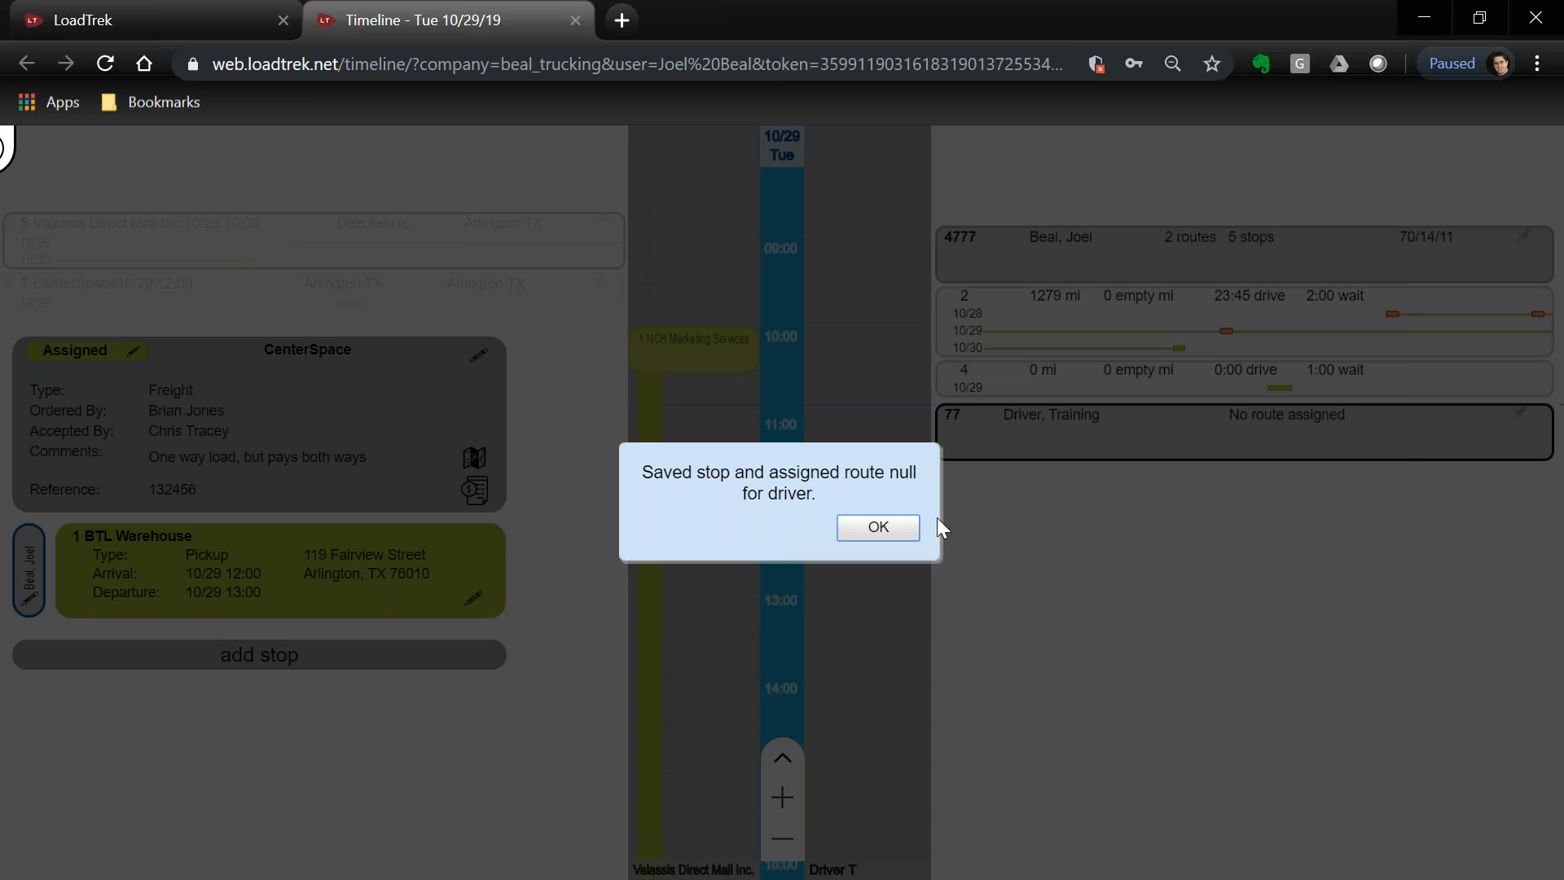
left_click(895, 530)
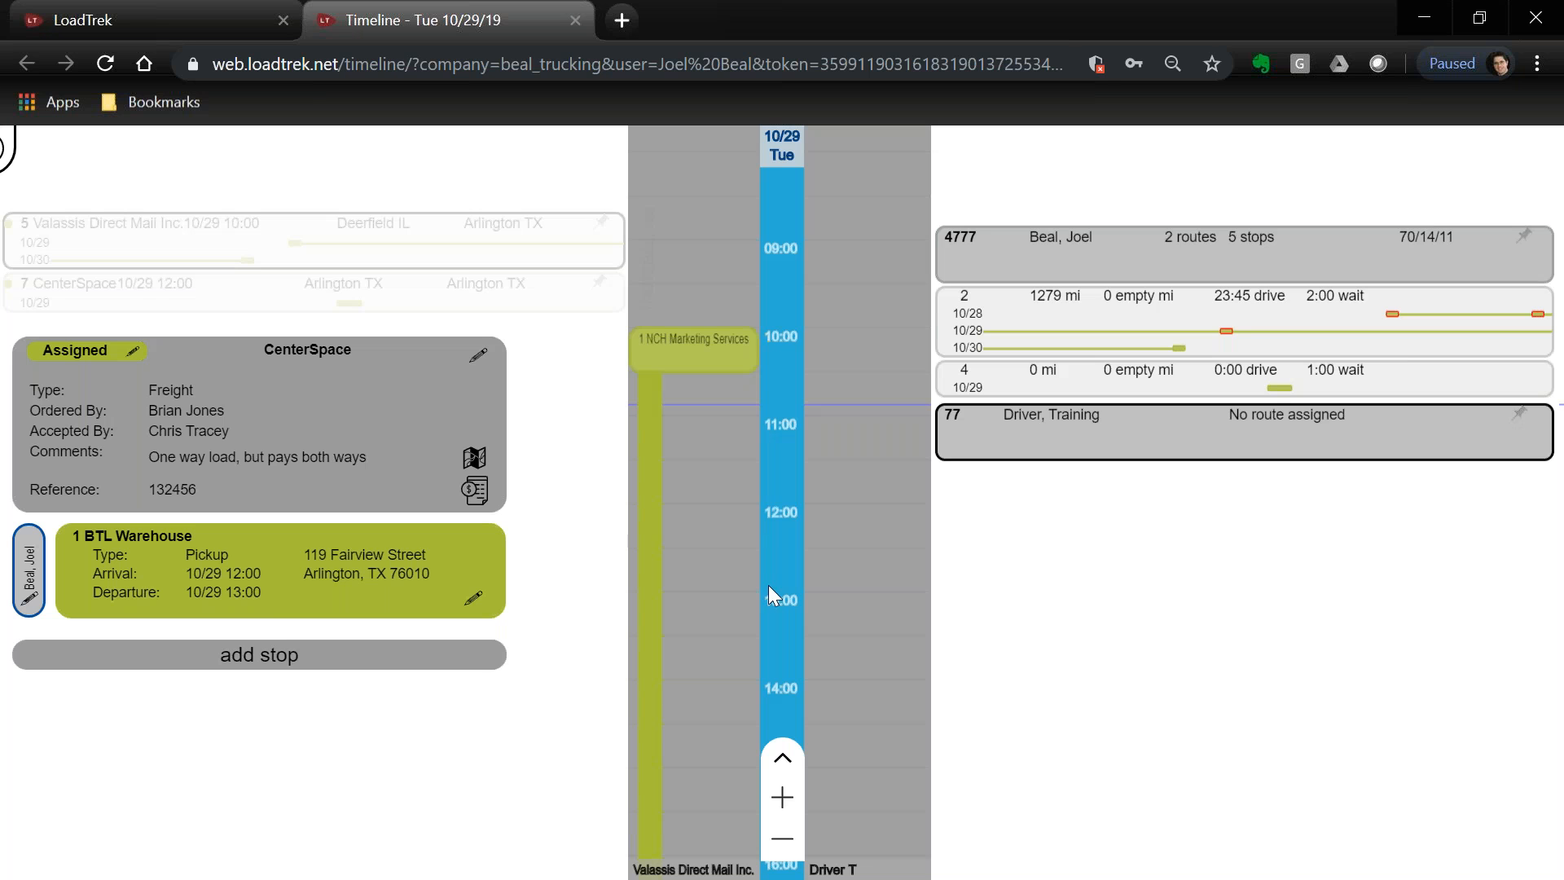
Add a second stop at NCH Marketing Services, Deerfield IL, with type Delivery
left_click(243, 656)
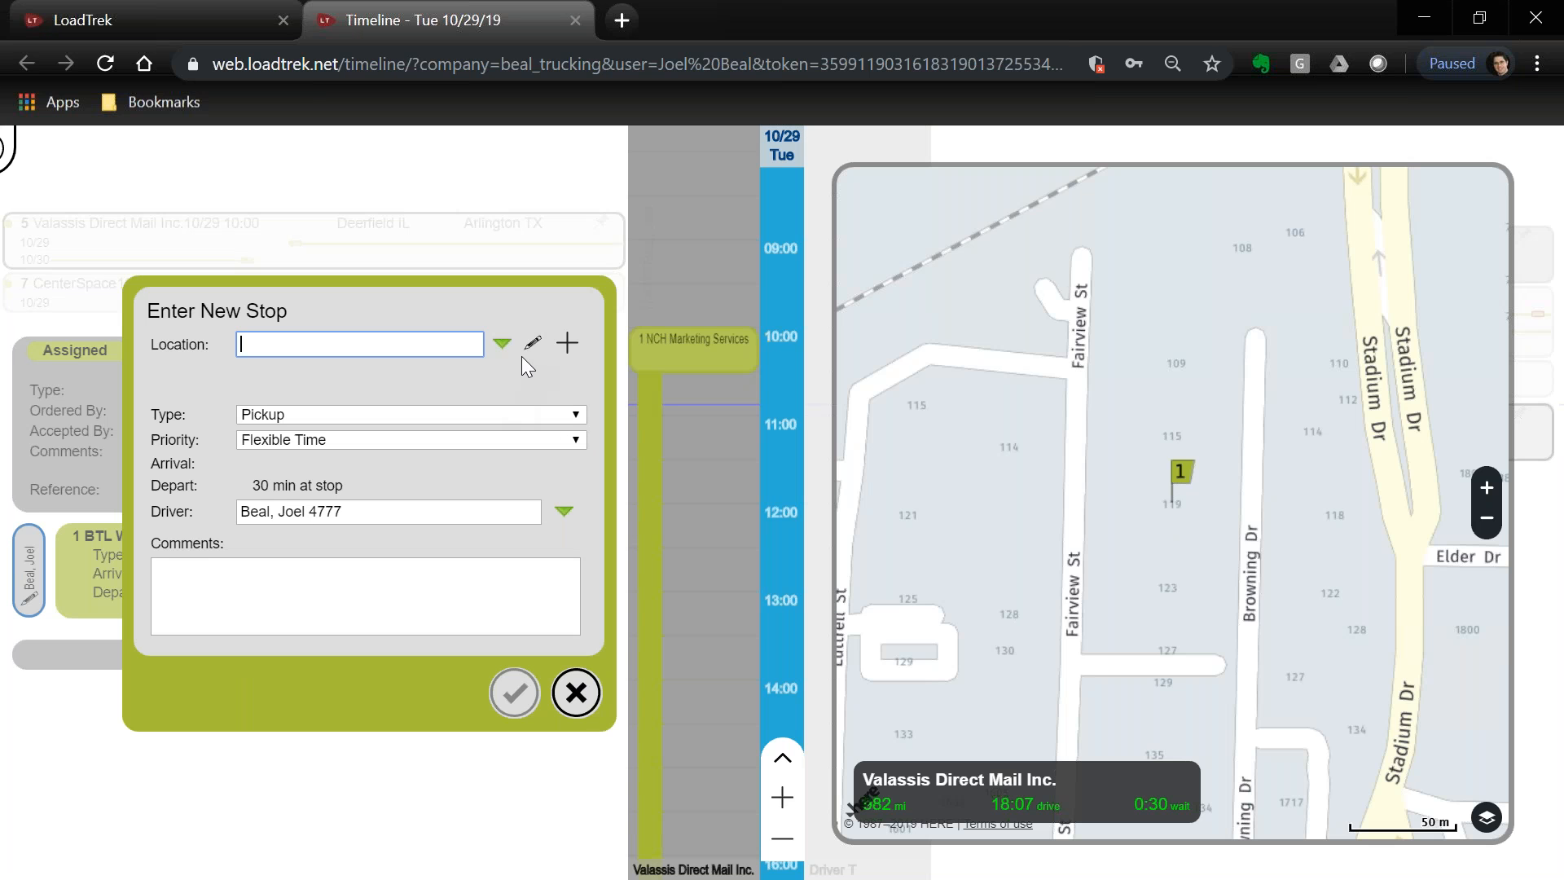
left_click(502, 345)
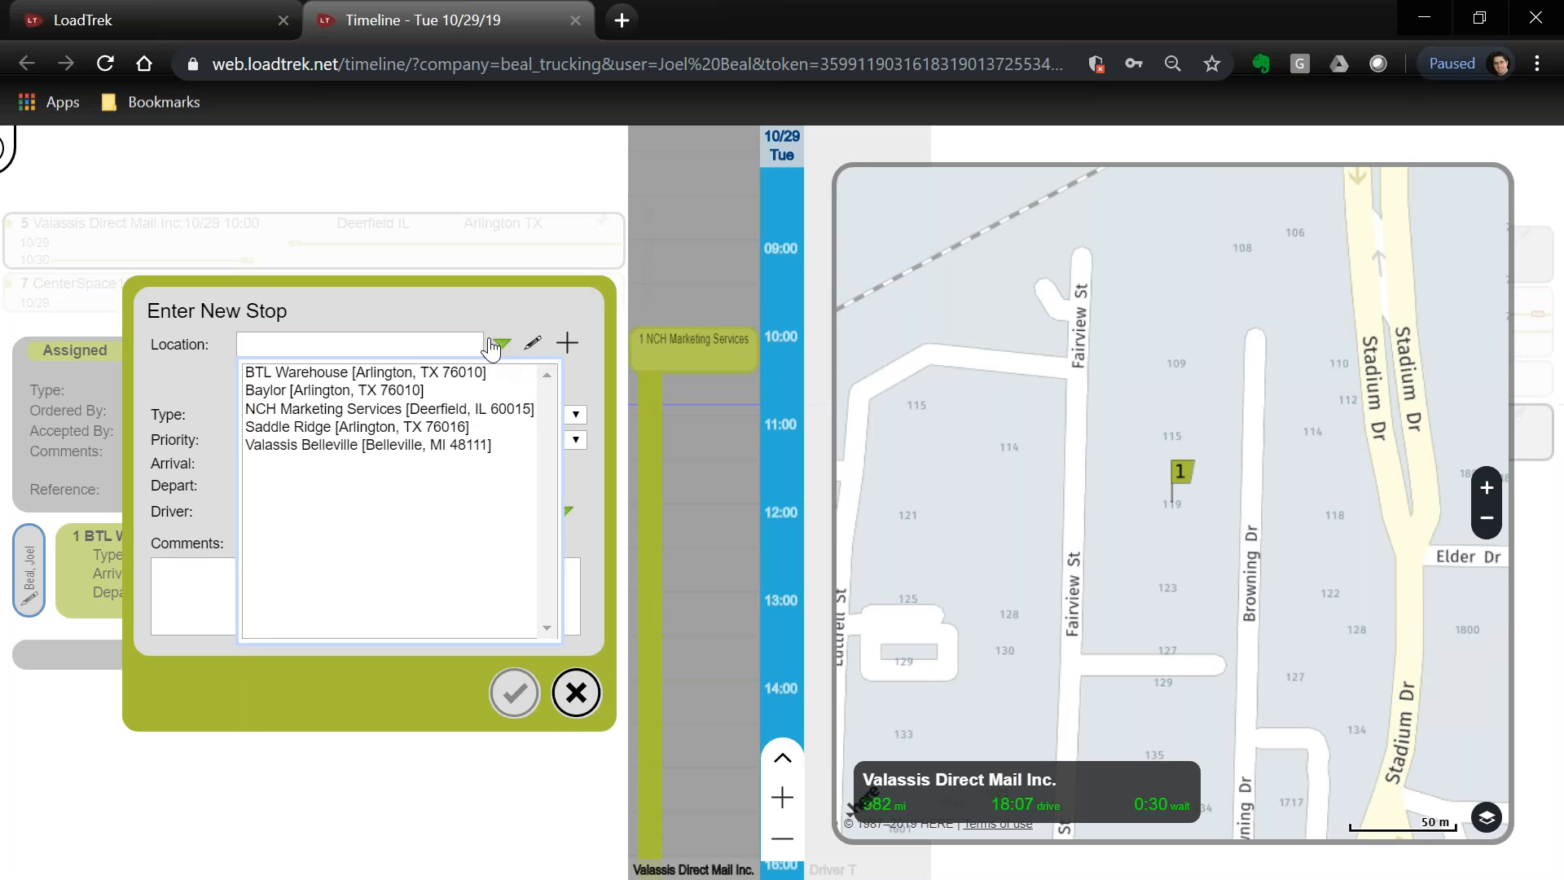
left_click(371, 409)
left_click(372, 408)
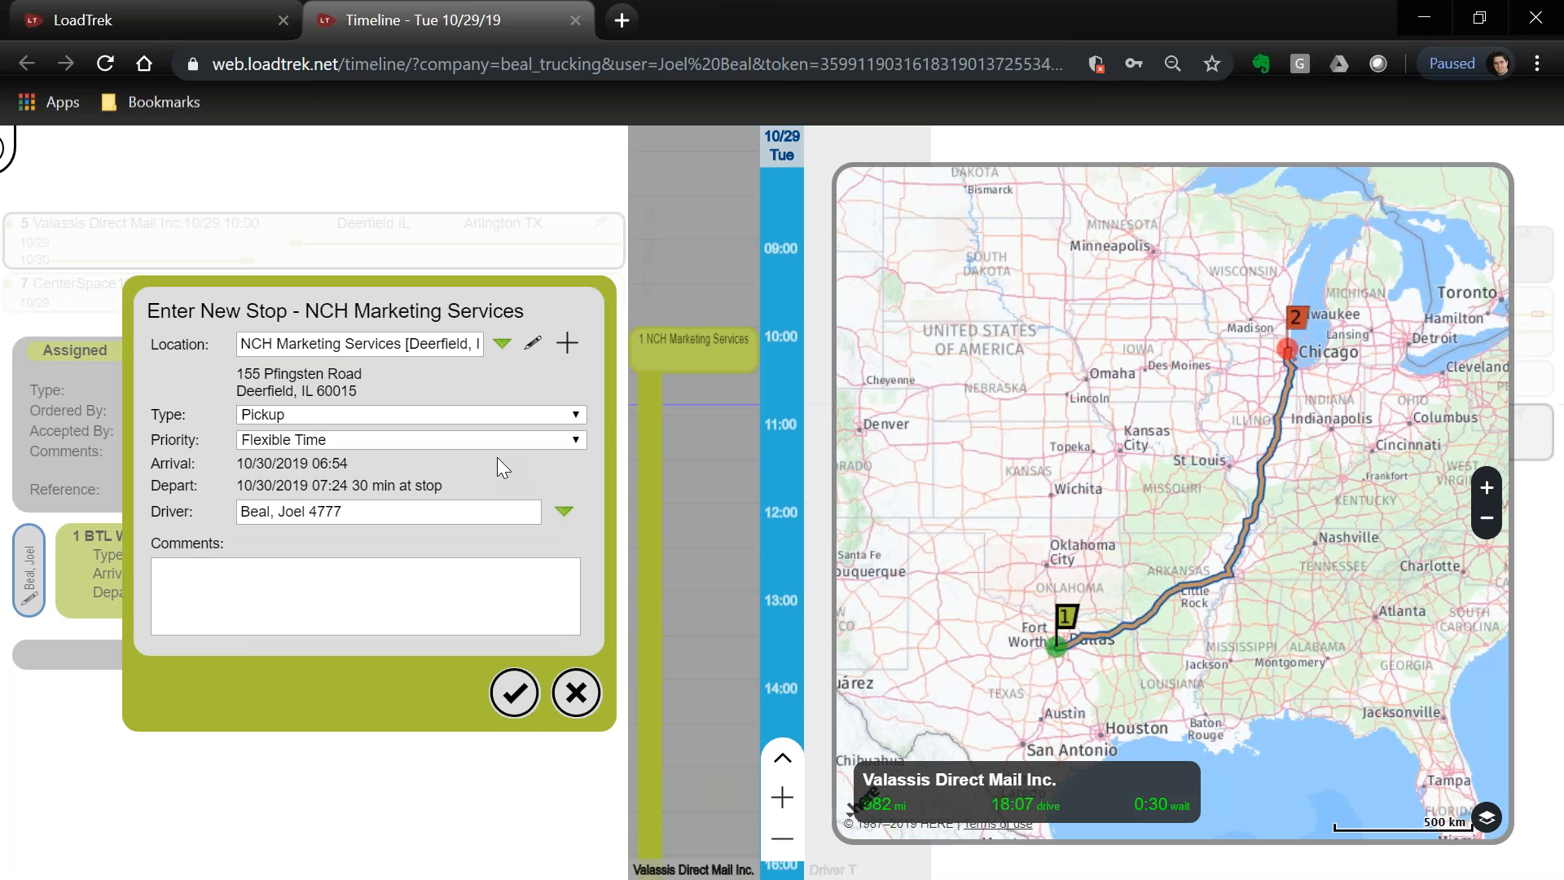
left_click(330, 414)
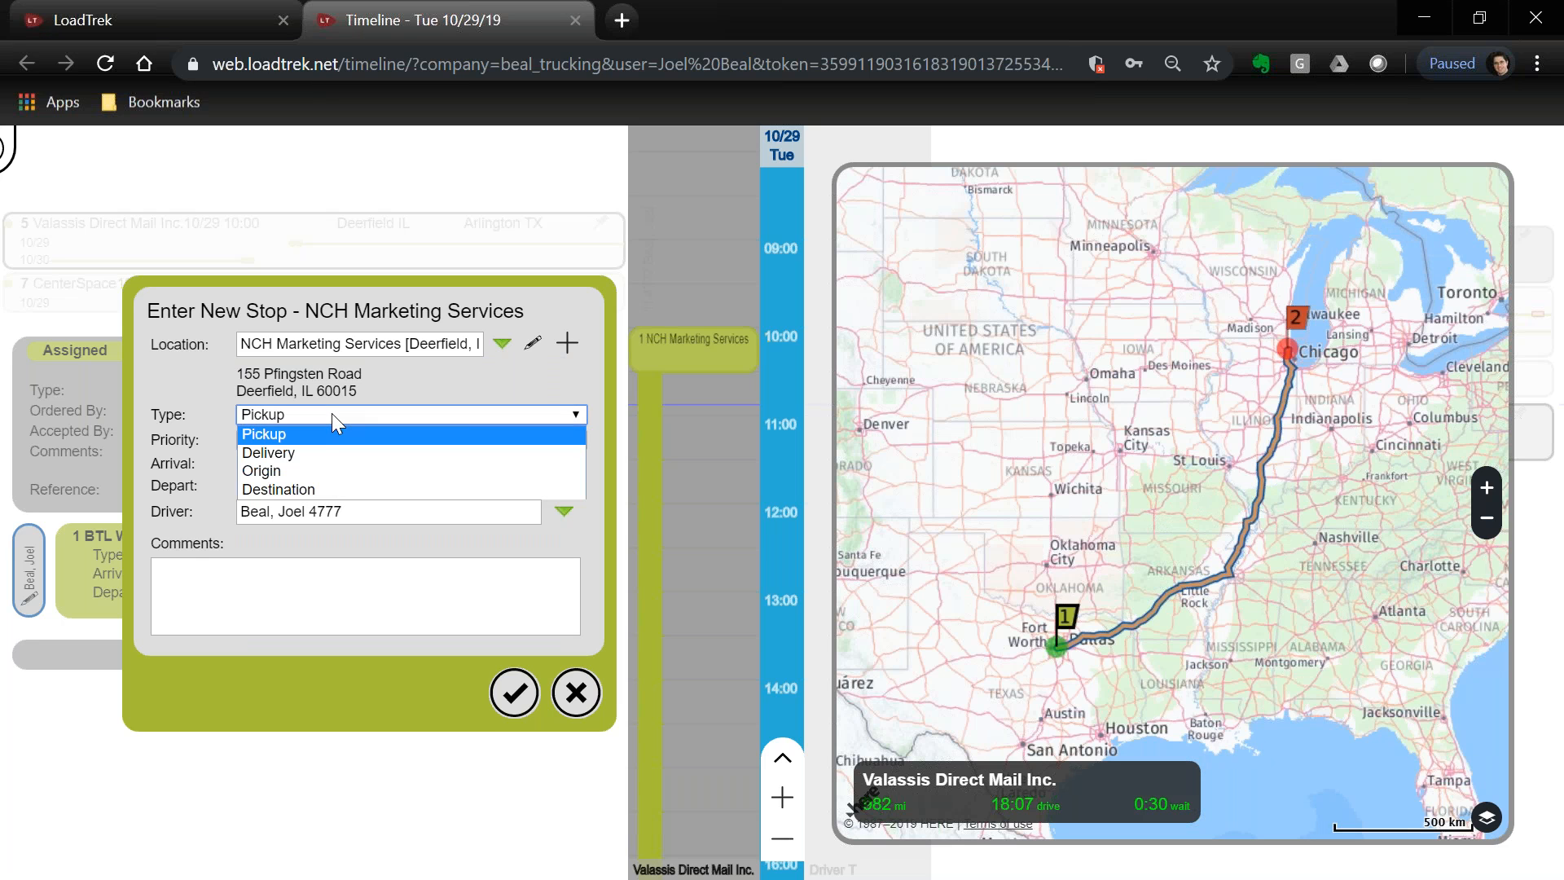
left_click(305, 449)
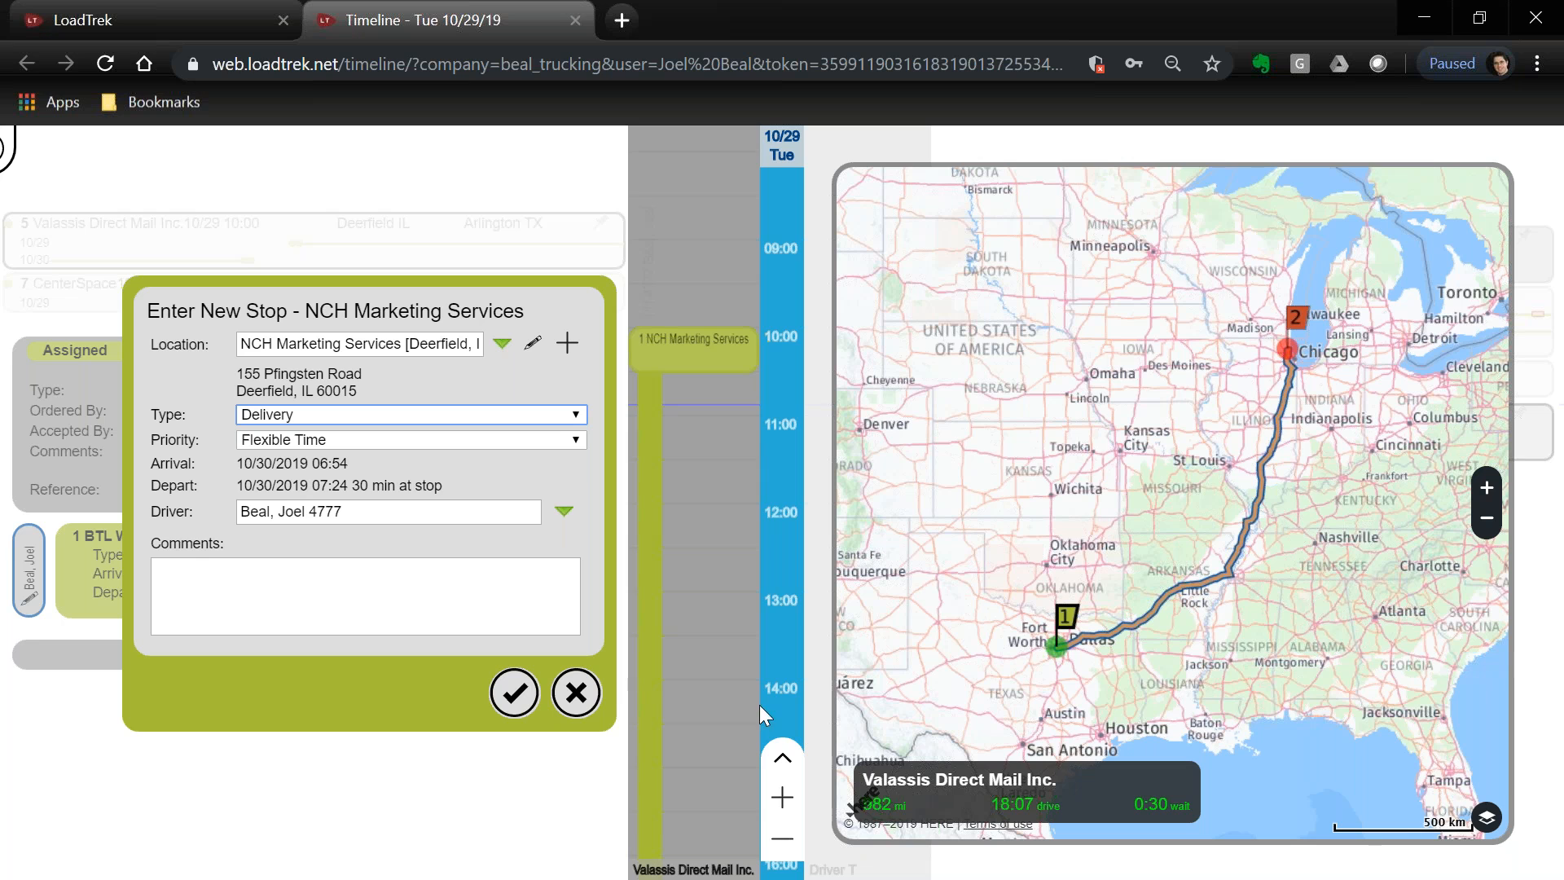
Give the delivery Appointment Time priority, arriving 10/31/2019 at 06:00
left_click(378, 434)
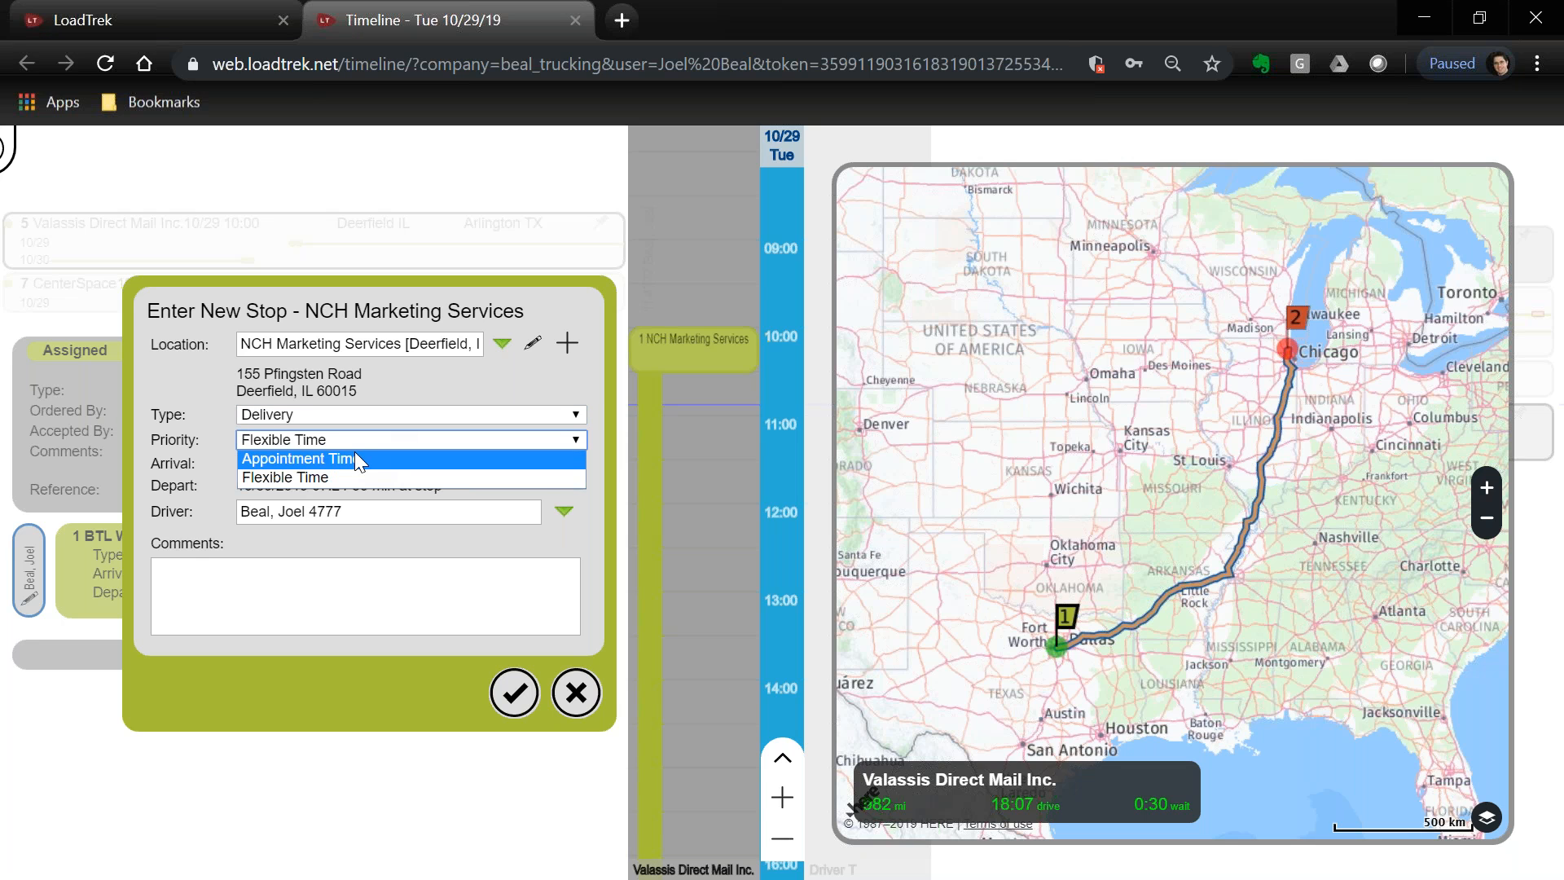
left_click(356, 458)
left_click(330, 466)
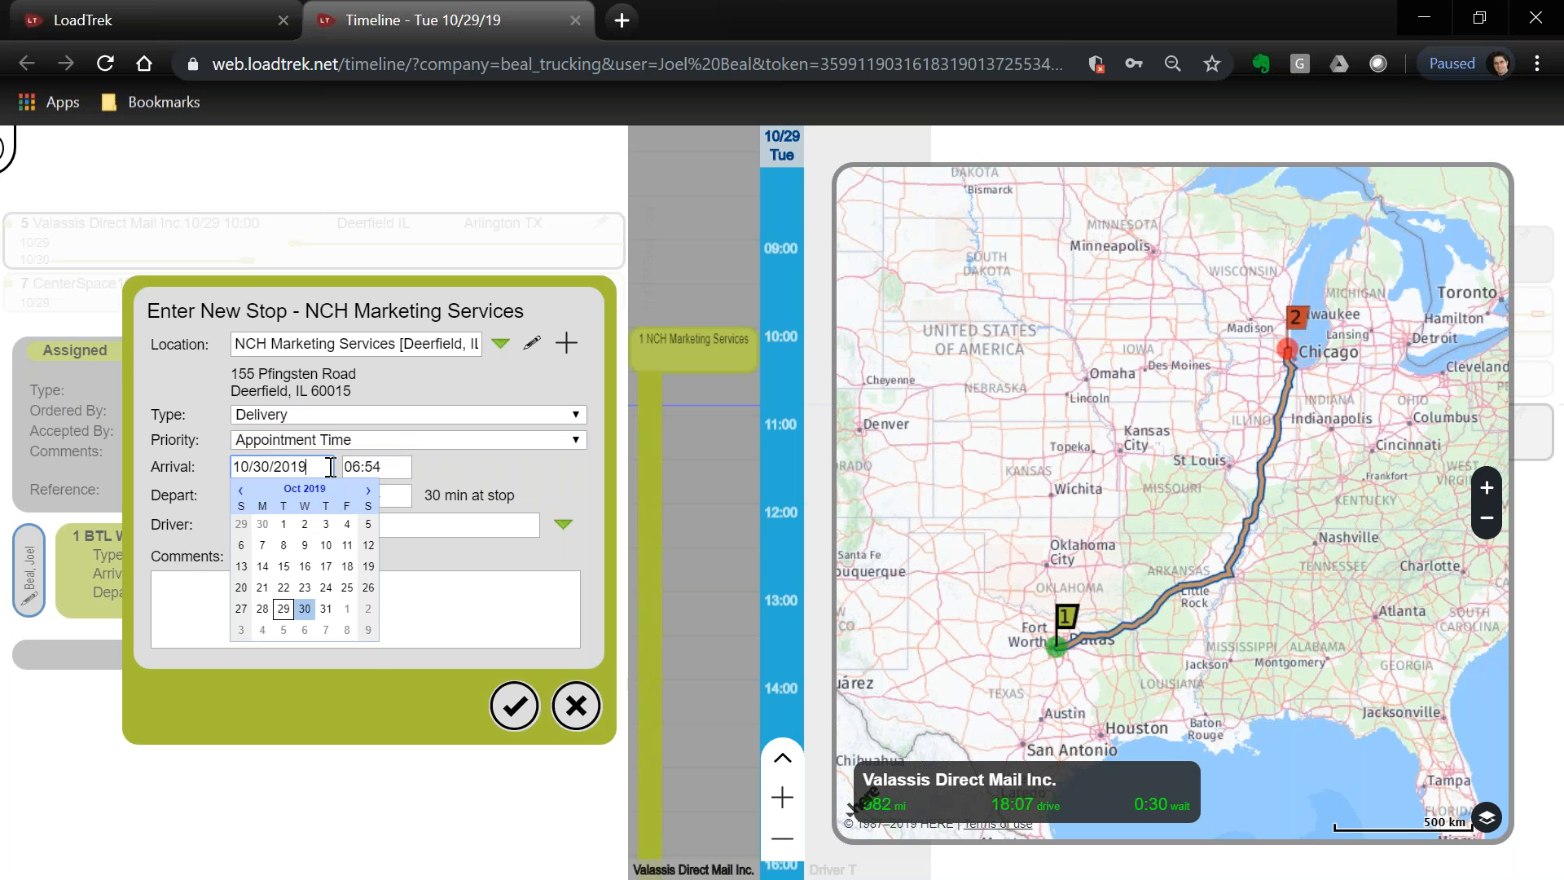
left_click(325, 609)
type("06:00")
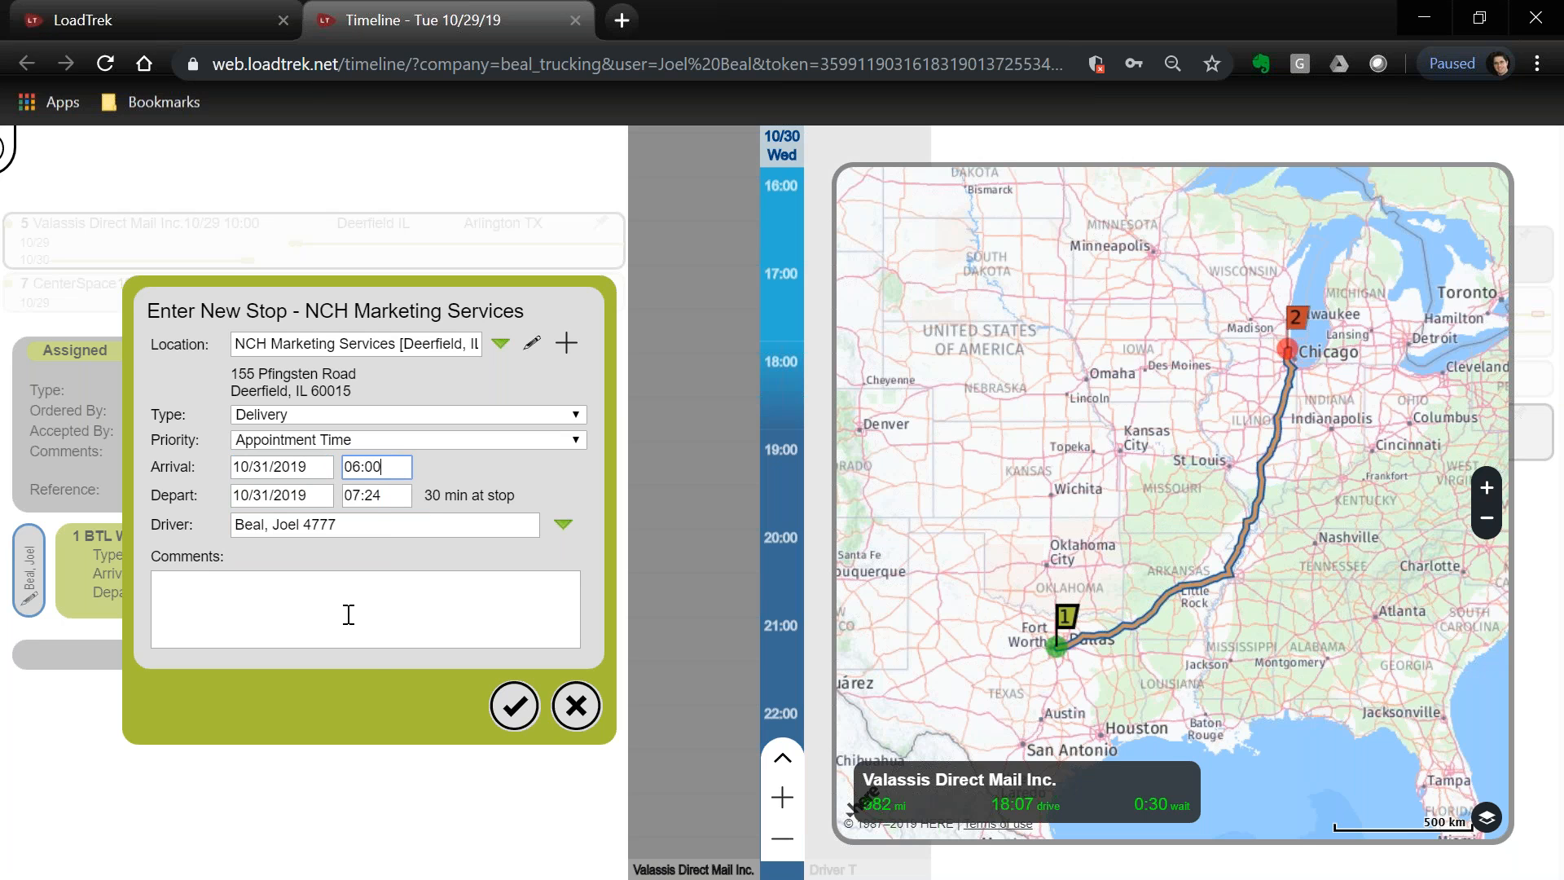
Comment 'Drop trailer in door 12', pick up an empty trailer and return, then save the stop
key("Tab")
key("Tab")
key("Tab")
key("Tab")
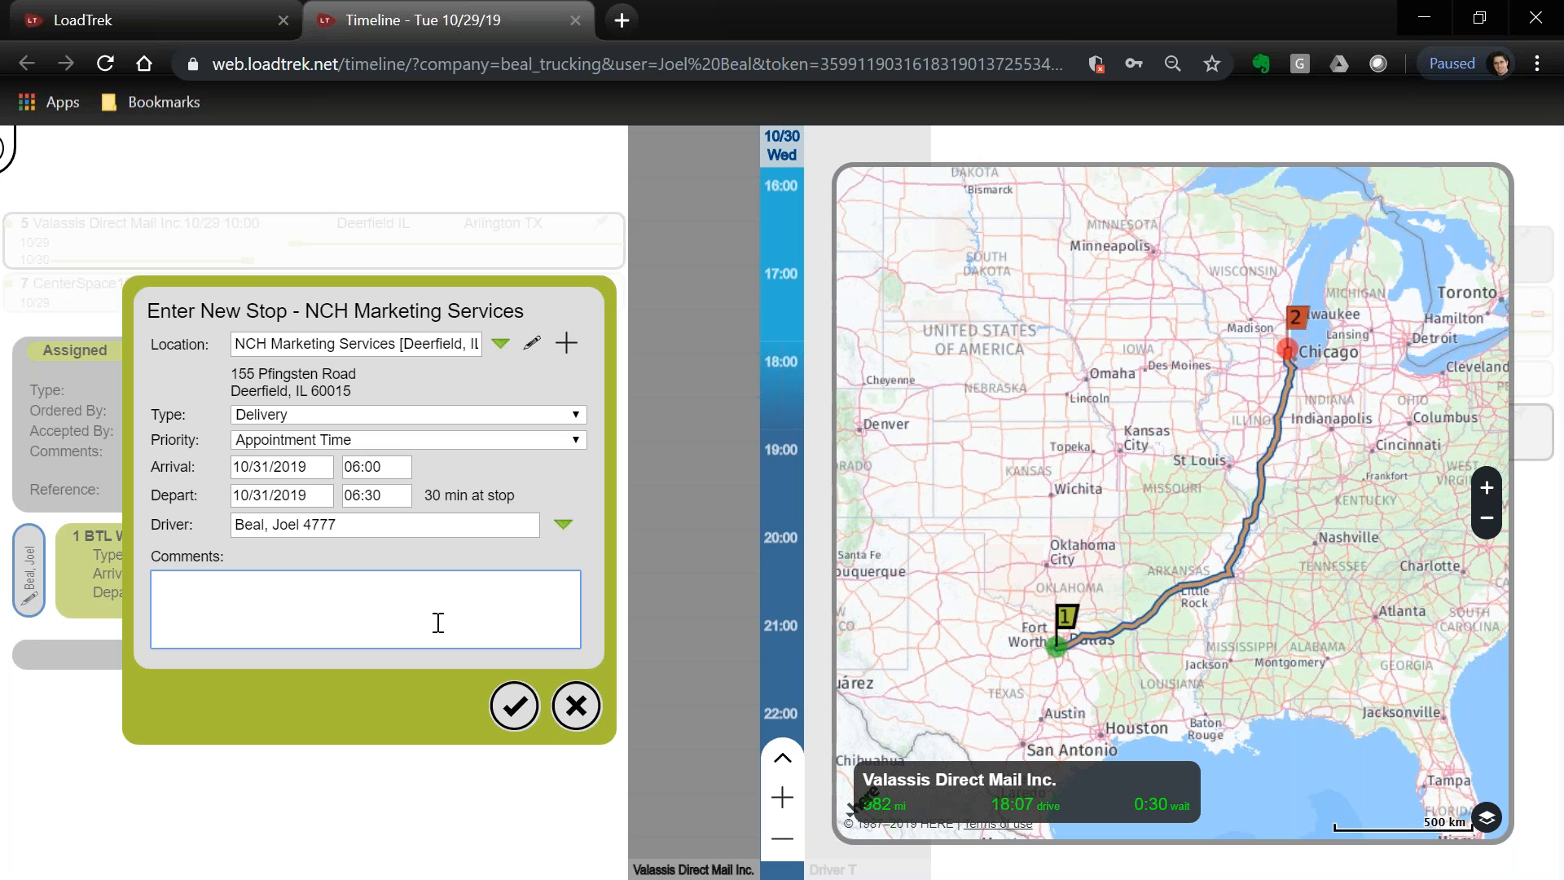
type("Drop trailer in door 12.  Pick up")
key("BackSpace")
type("mt")
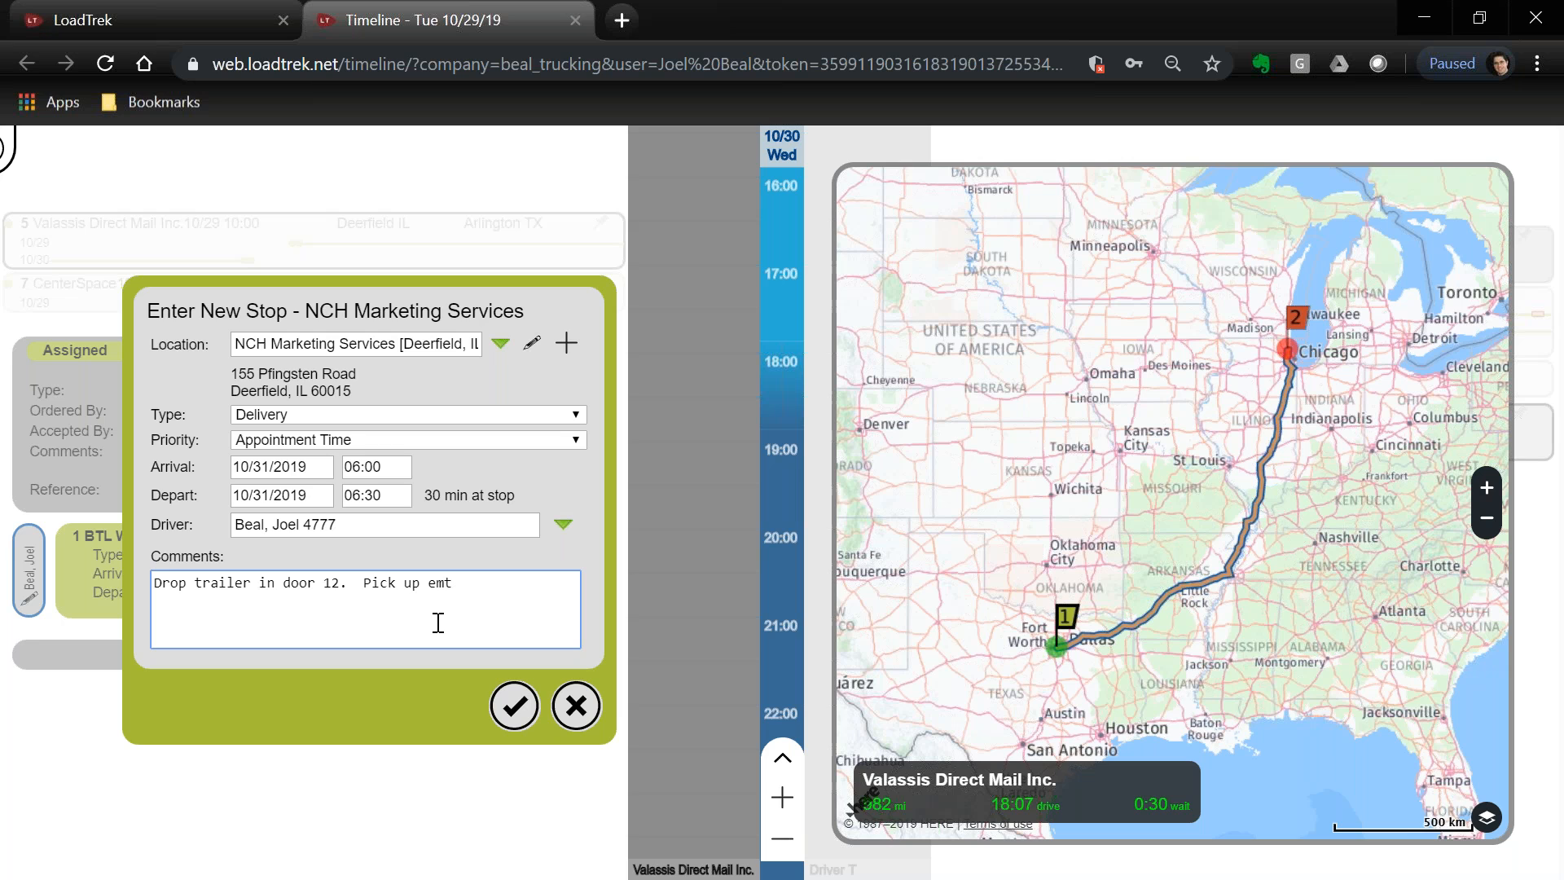
key("BackSpace")
key("BackSpace")
type("mpty trailer and return")
left_click(512, 705)
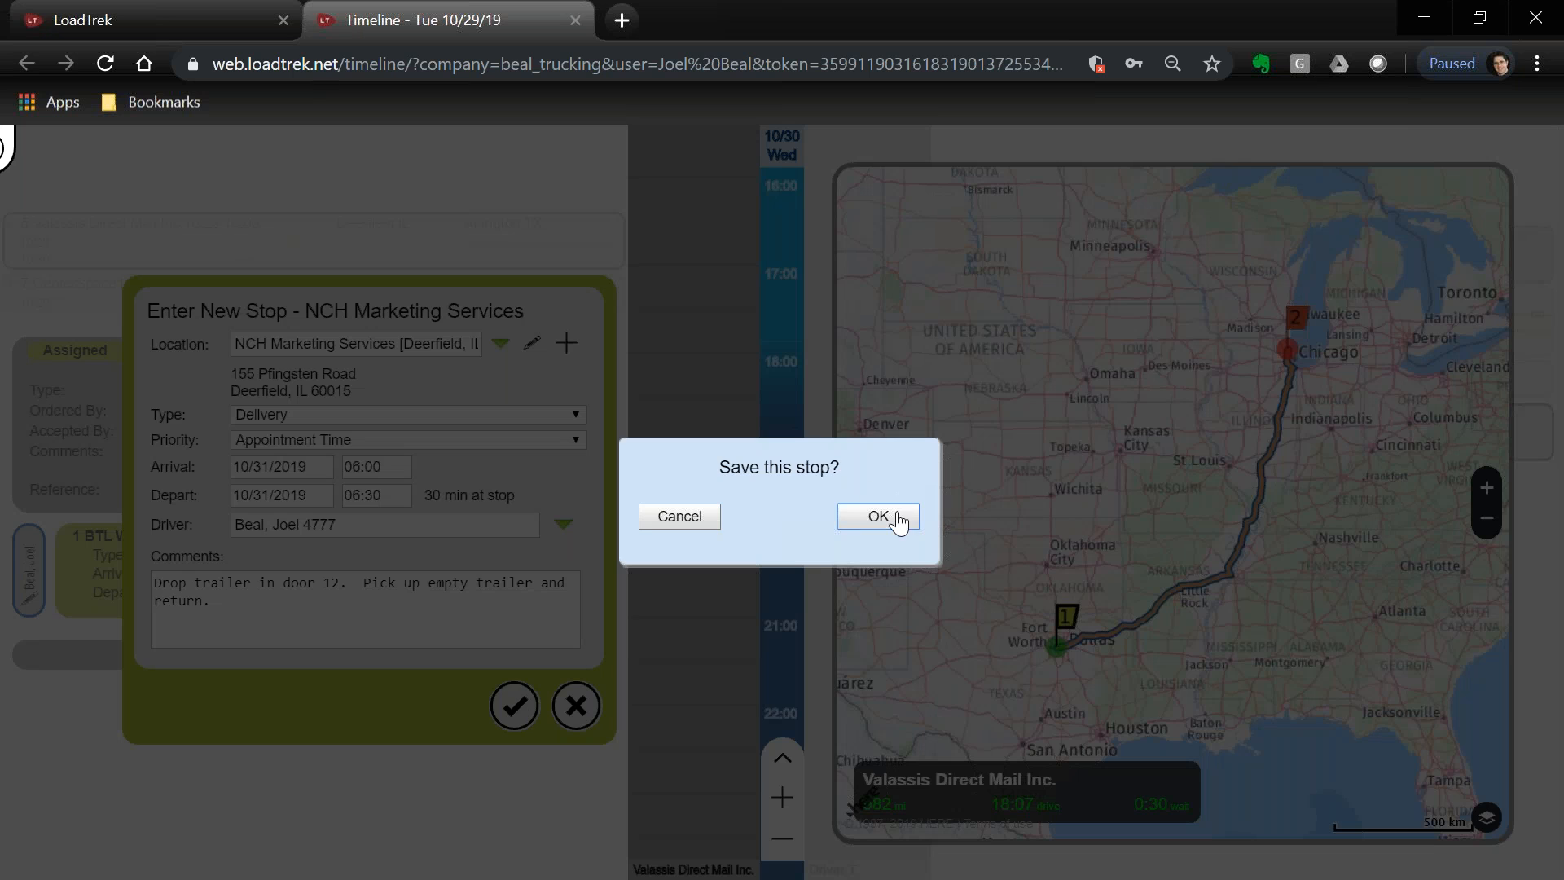
left_click(897, 515)
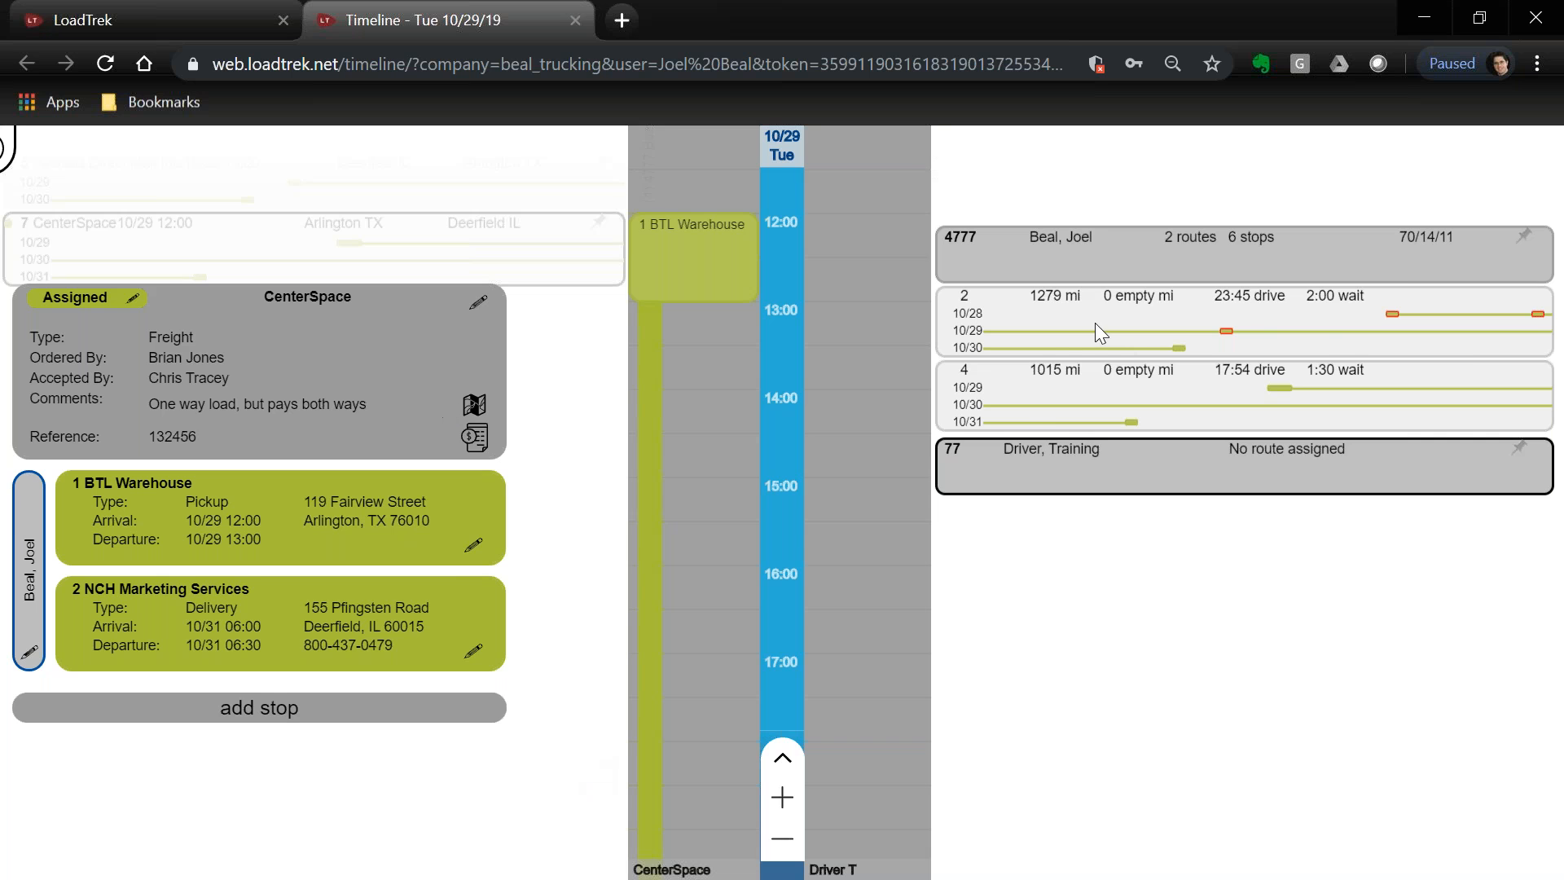
View the CenterSpace route on the map, then open and close Route 4's two-stop details
left_click(475, 406)
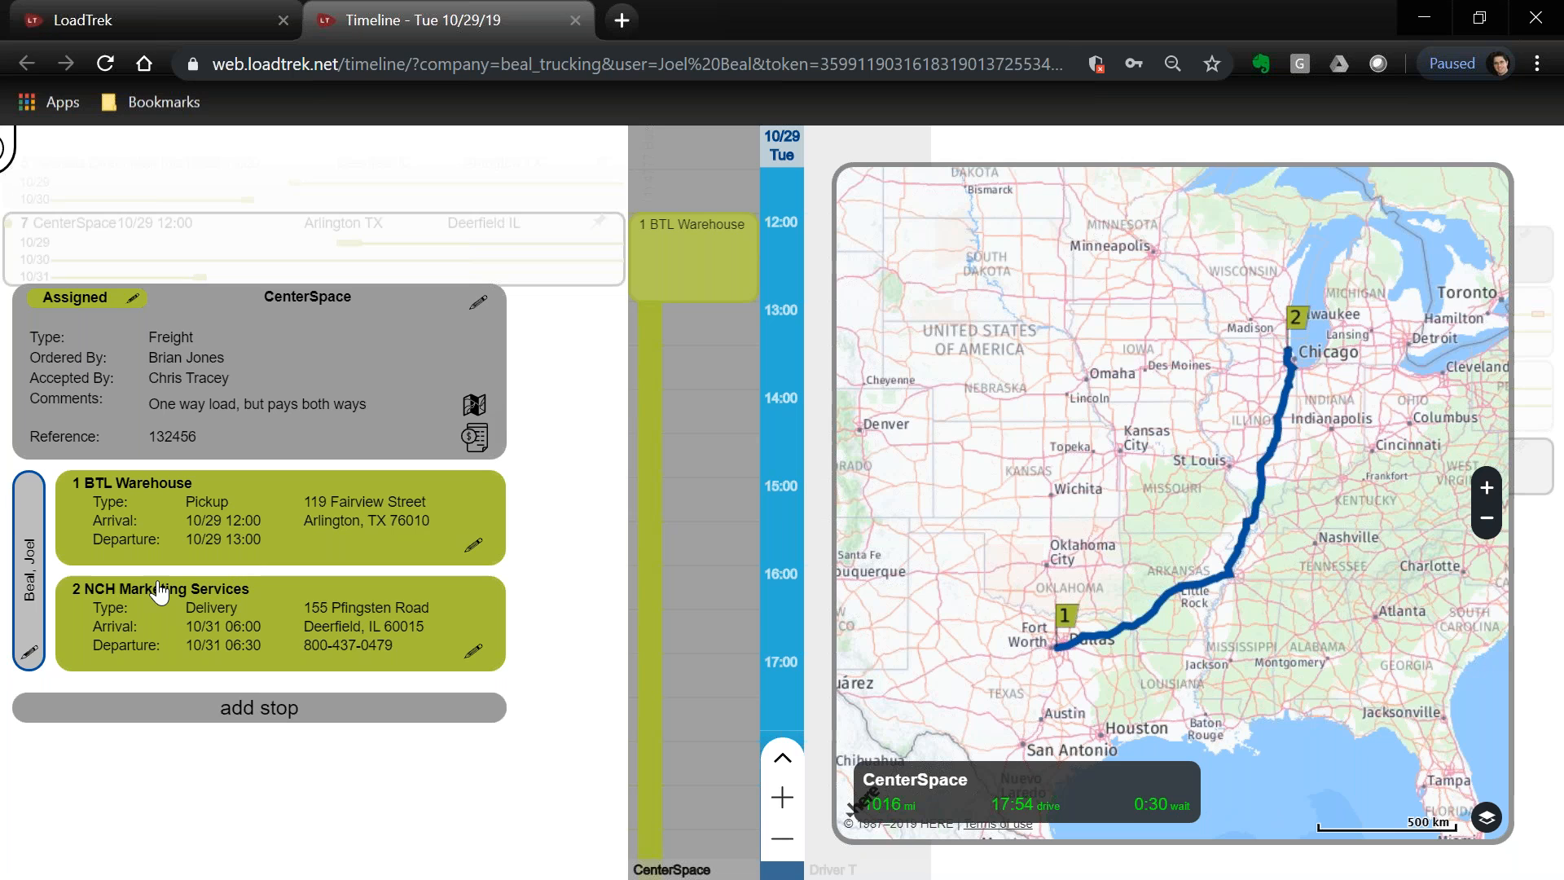
left_click(31, 585)
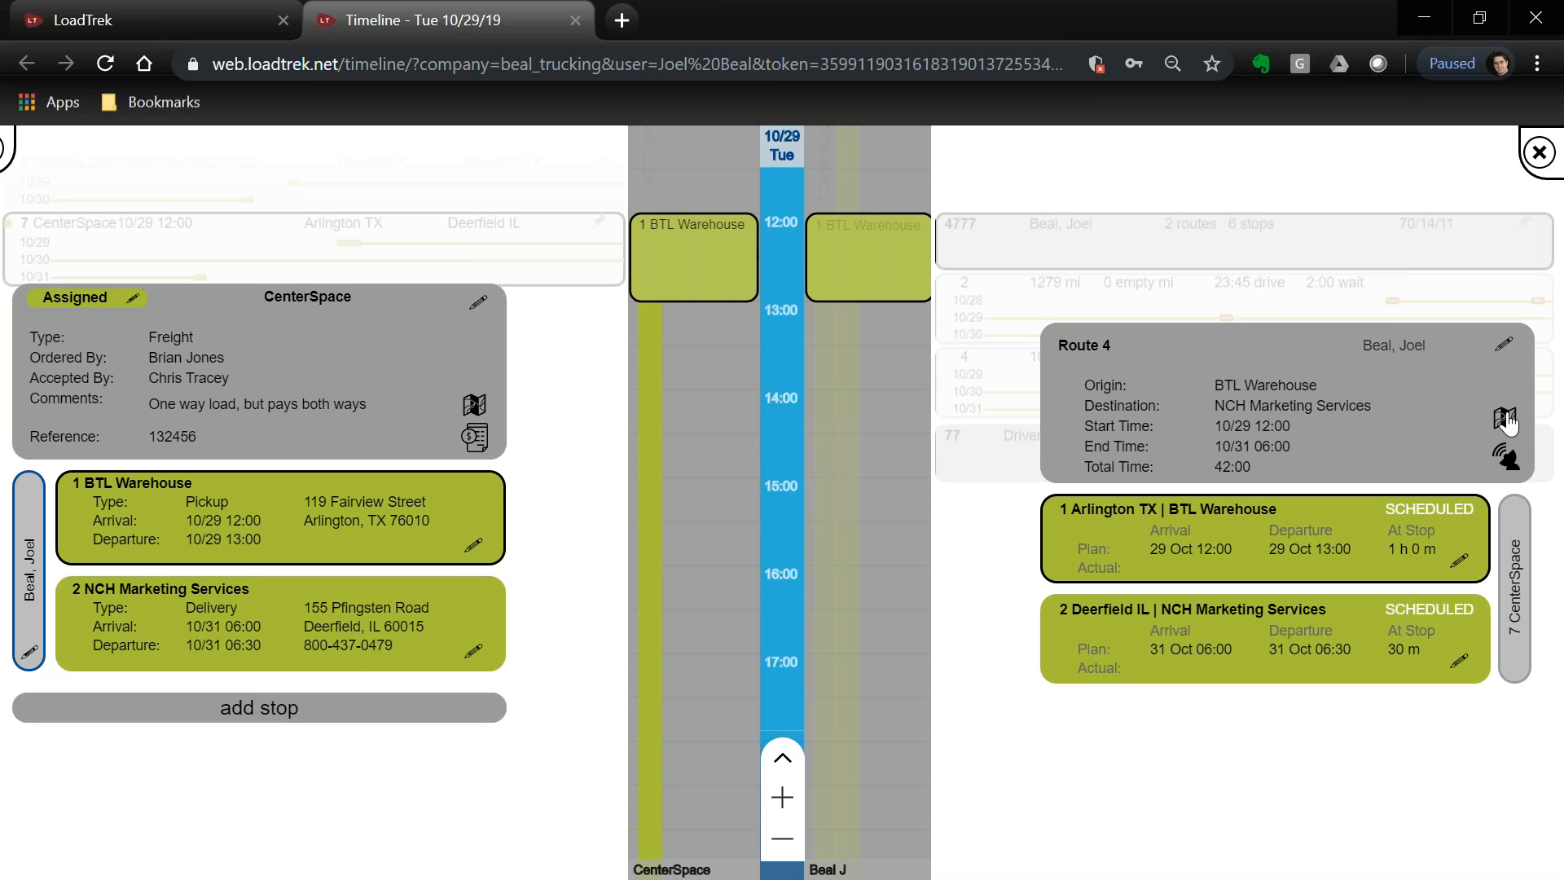
left_click(1546, 161)
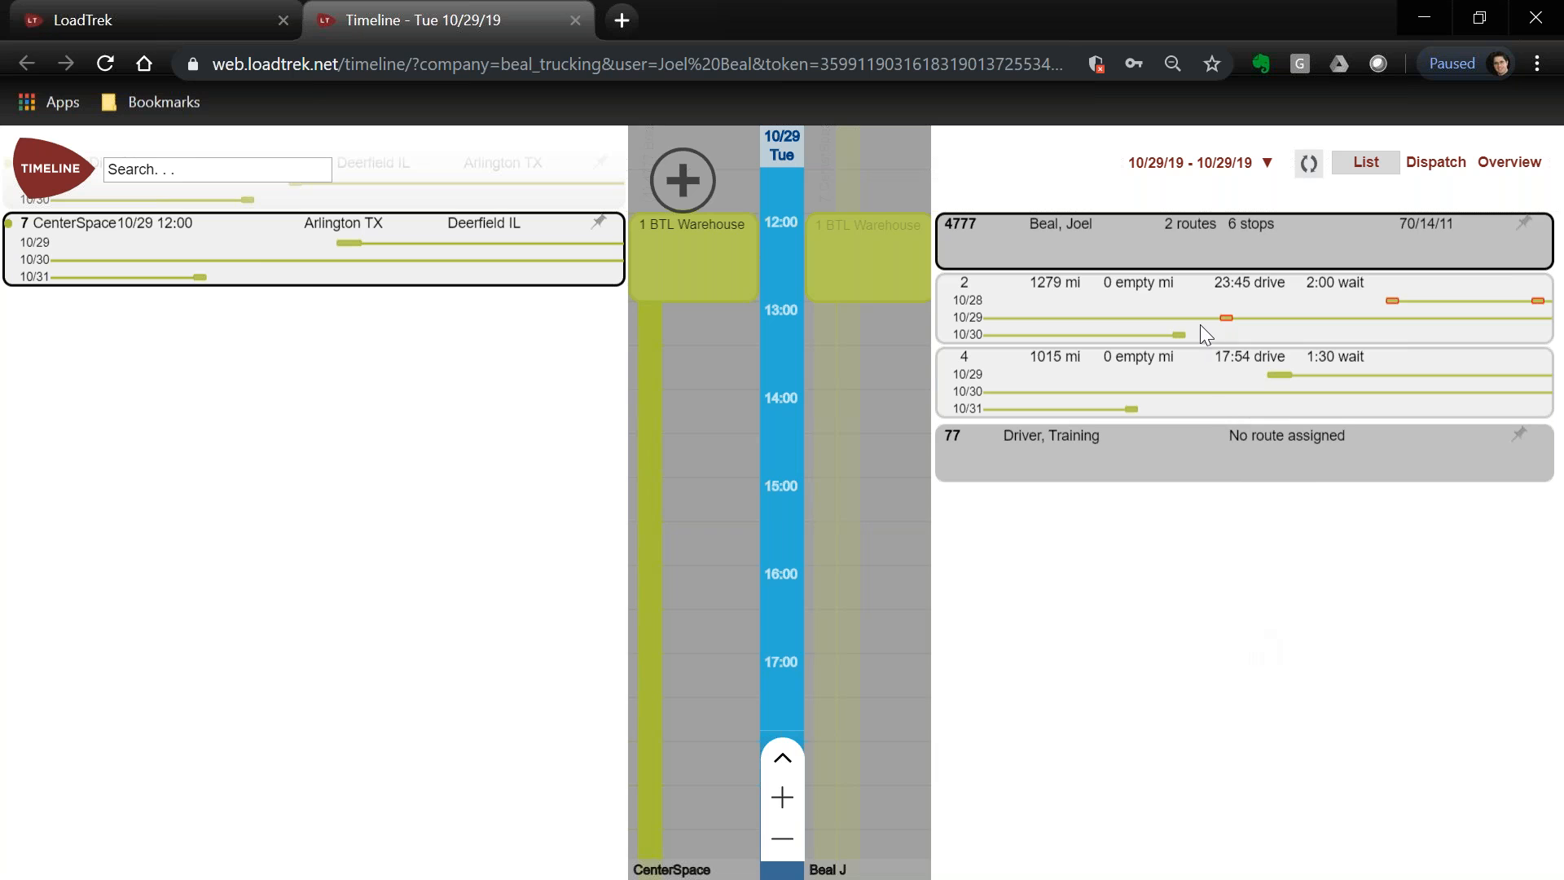
Change the Timeline date range to 10/30/19 and apply it
left_click(1268, 163)
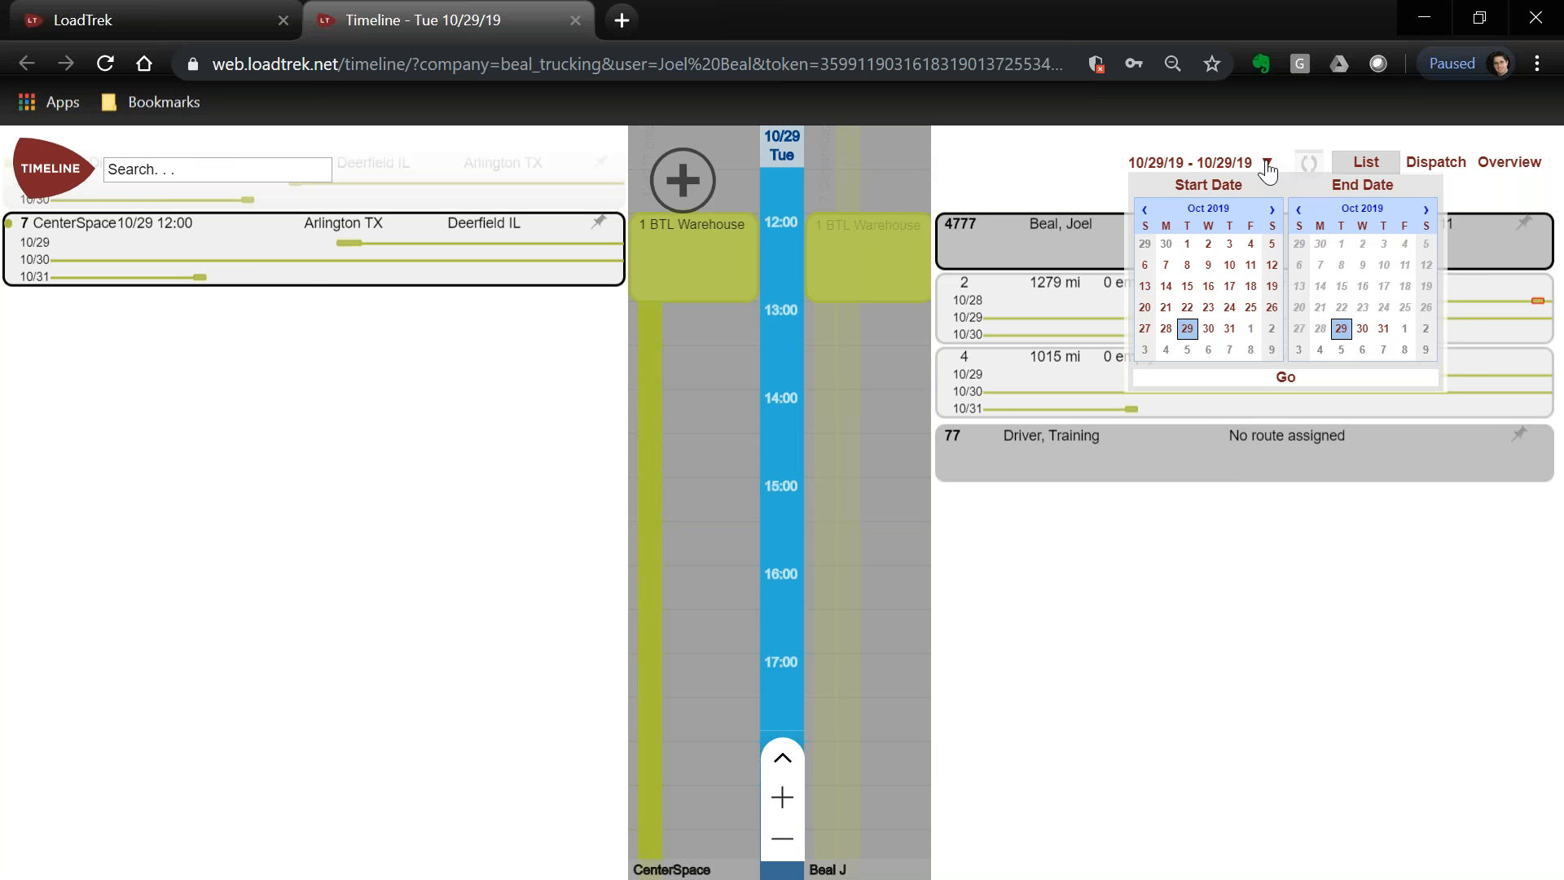
left_click(1208, 328)
left_click(1286, 377)
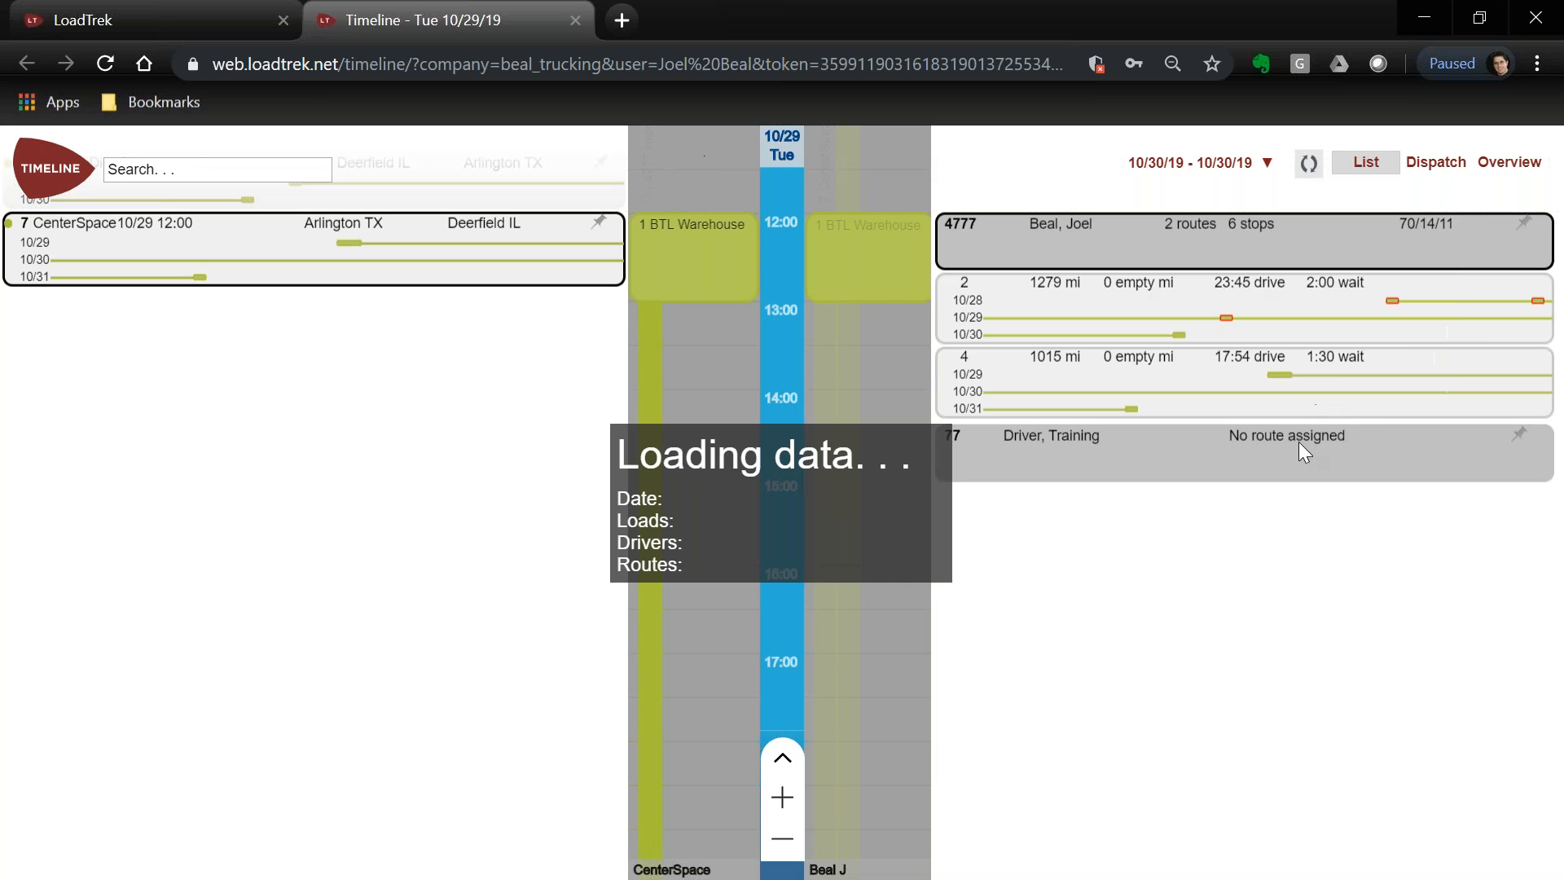